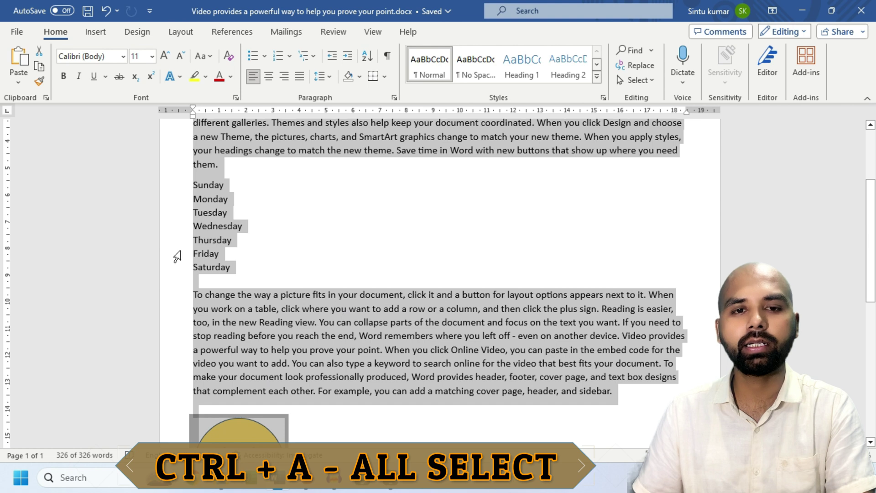
Make the weekday list from Sunday to Saturday bold.
left_click(248, 275)
left_click_drag(224, 266, 194, 185)
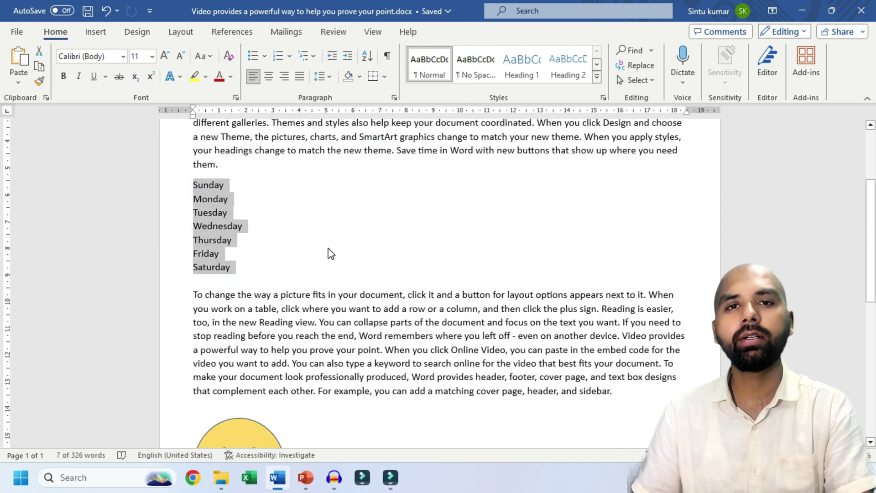
key("ctrl+b")
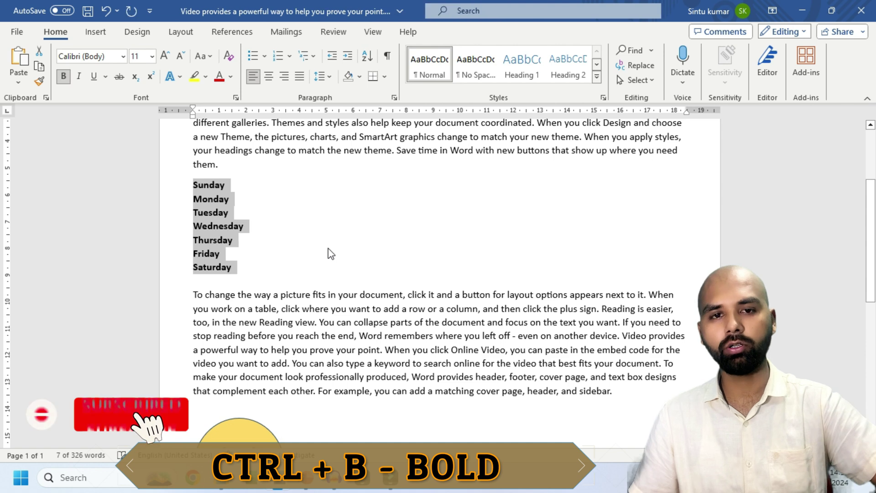
left_click(219, 269)
Copy the bold weekday list from Sunday to Saturday to the clipboard.
scroll(246, 297, "up", 2)
left_click_drag(232, 340, 170, 261)
key("ctrl+c")
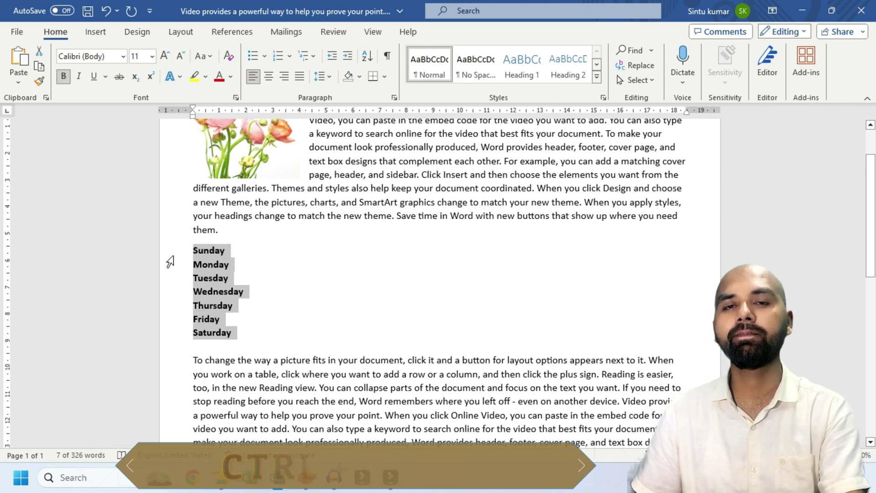
left_click(290, 303)
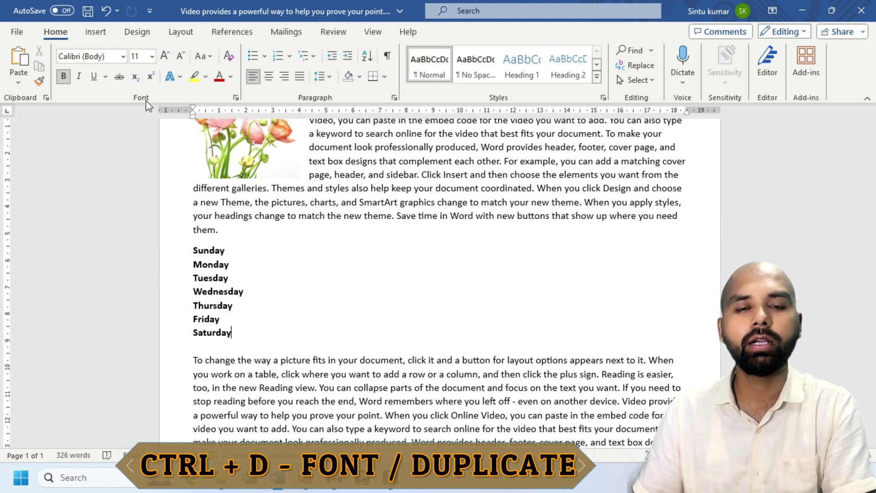
View the Font dialog for the text at the end of the weekday list and close it without changing any setting.
left_click(236, 98)
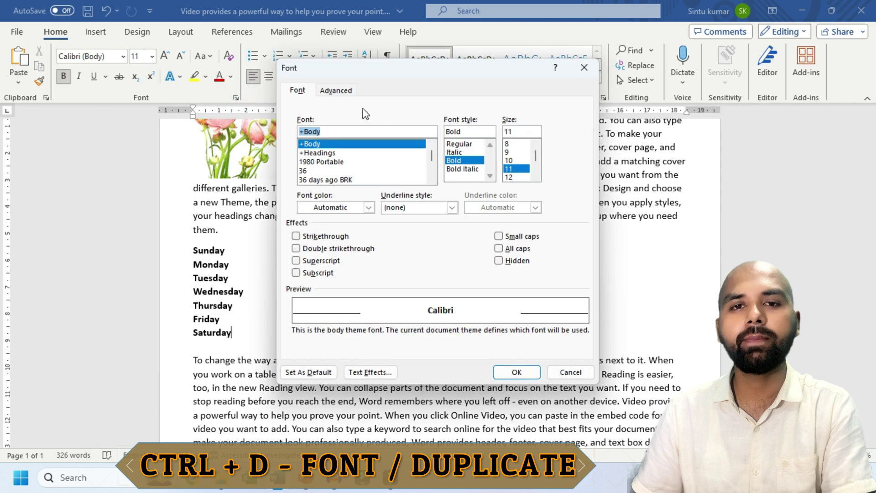
left_click_drag(401, 77, 340, 88)
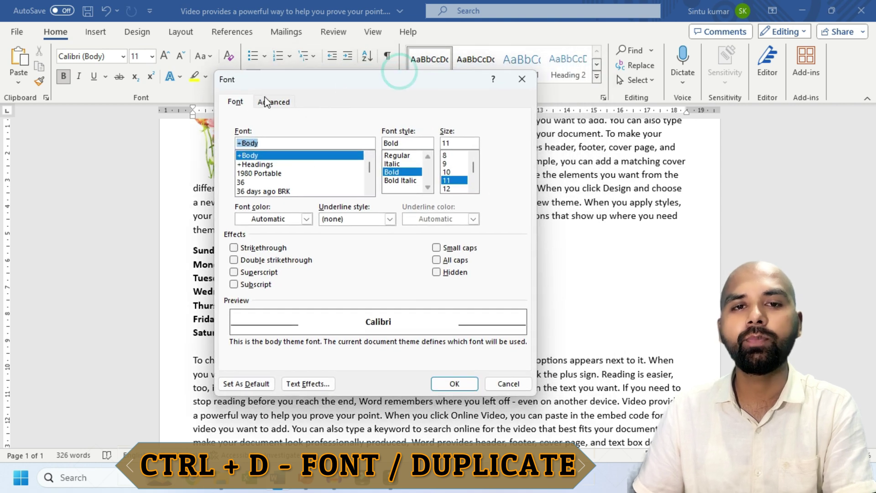
left_click(523, 80)
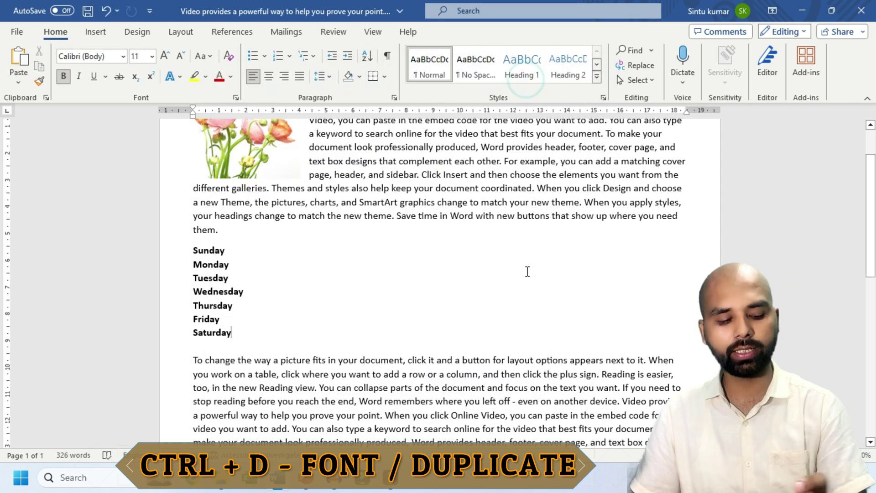
key("ctrl+d")
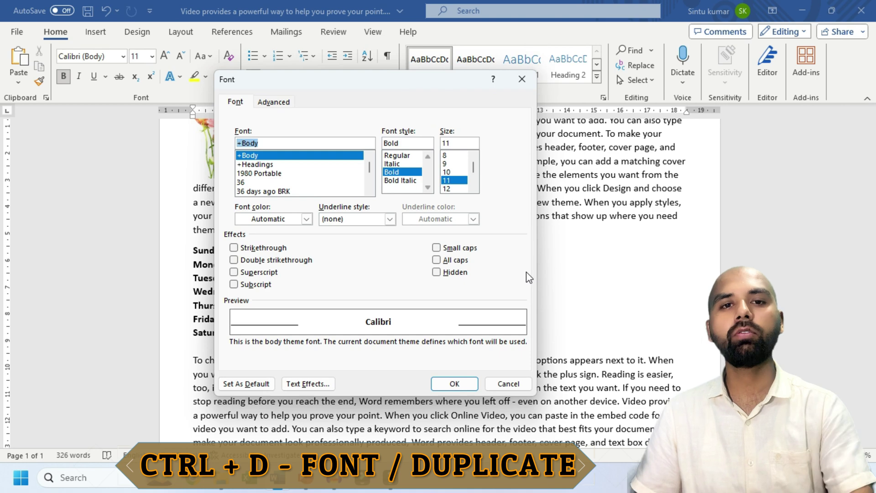
left_click(523, 81)
Duplicate the flower picture, placing the copy beside the weekday list, and delete that copy.
scroll(320, 320, "up", 2)
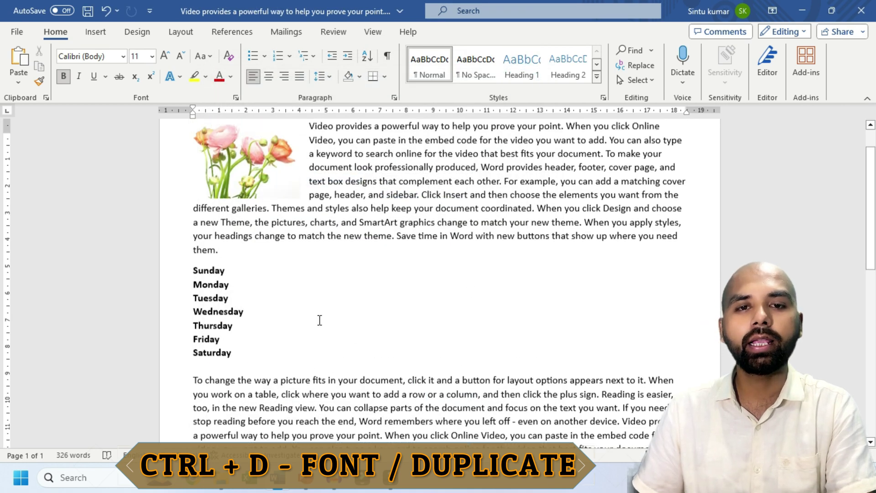
scroll(320, 321, "up", 2)
left_click(247, 223)
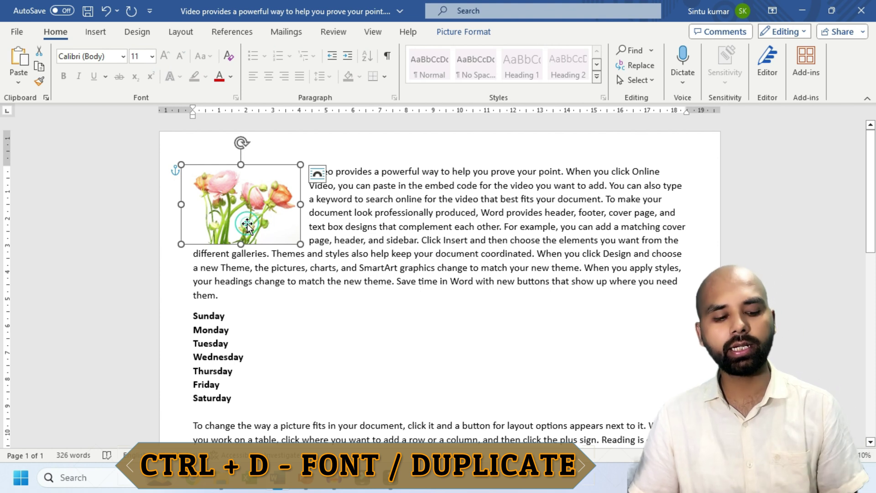
key("ctrl+d")
left_click_drag(248, 224, 405, 359)
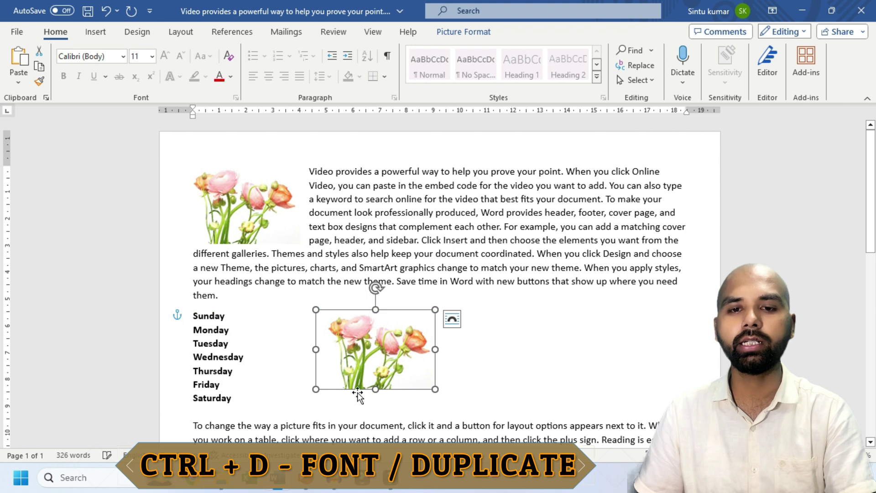
key("Delete")
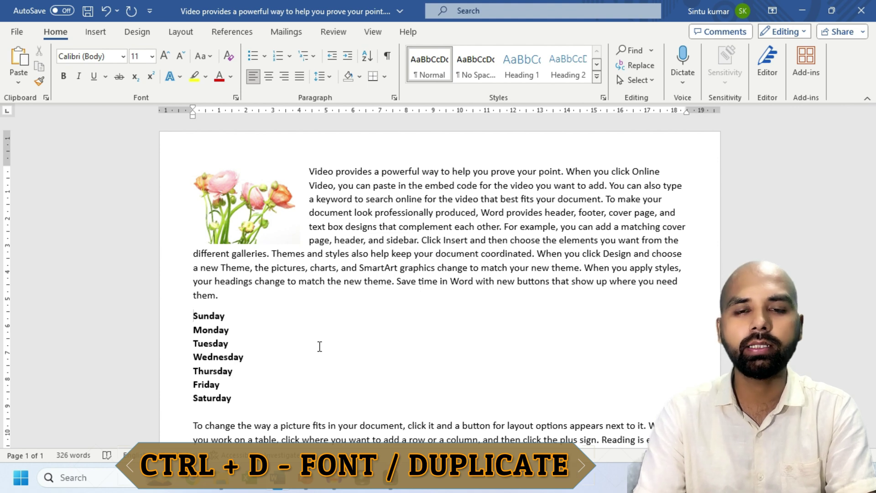
Centre-align the weekday list from Sunday to Saturday on the page.
scroll(249, 367, "down", 1)
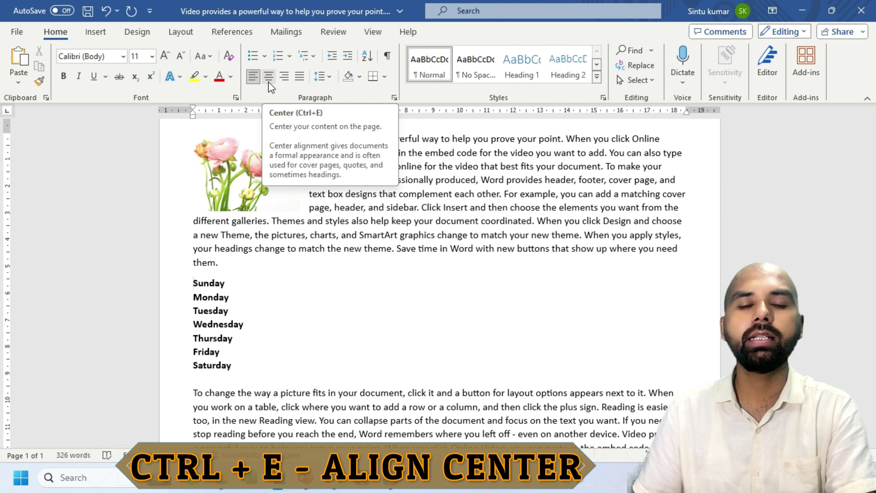
left_click_drag(242, 380, 188, 291)
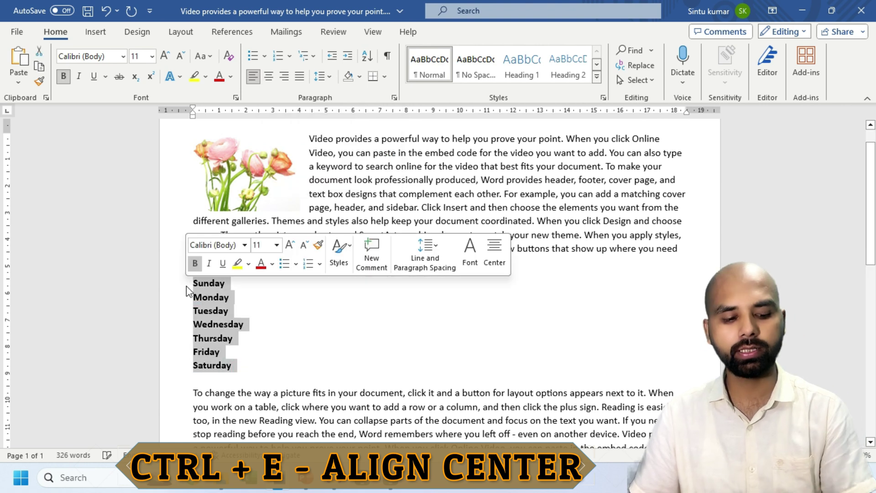
key("ctrl+e")
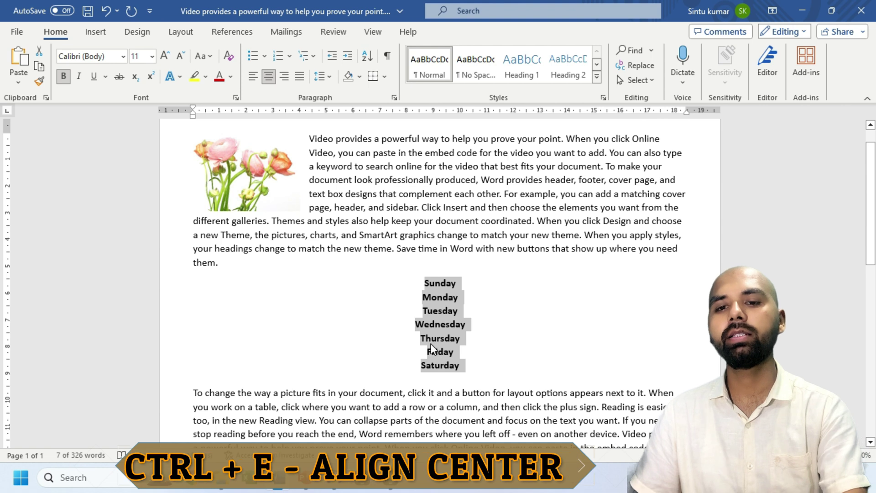
left_click(430, 347)
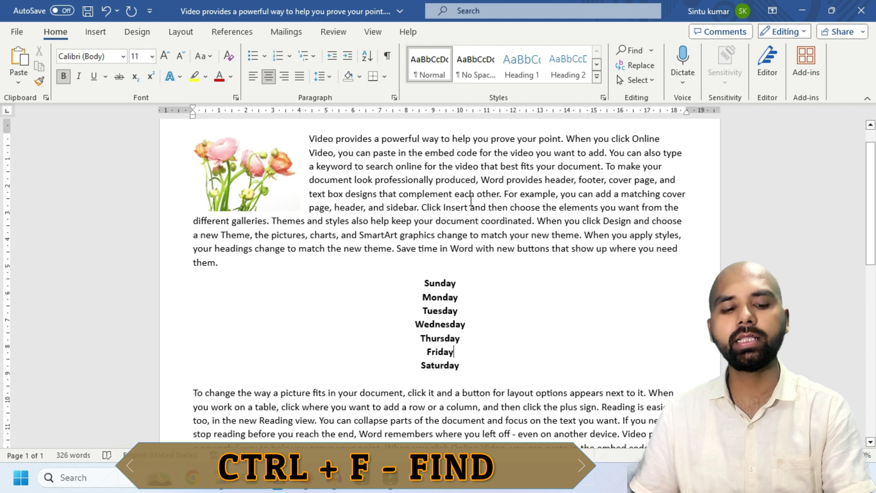
Search the document for the letter "a" and close the search.
key("ctrl+f")
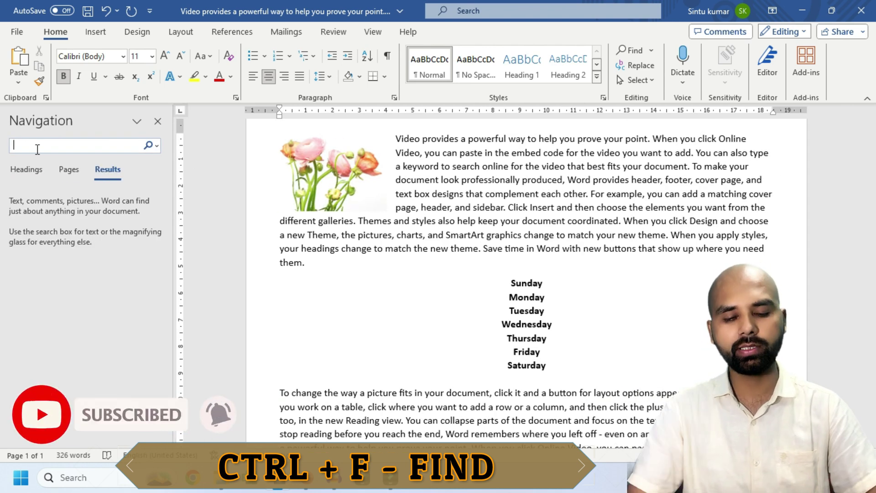
type("a")
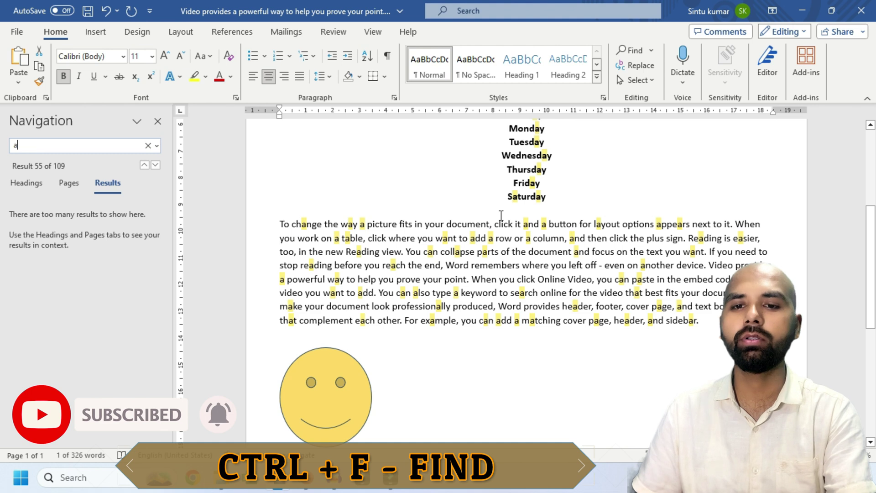
left_click(158, 121)
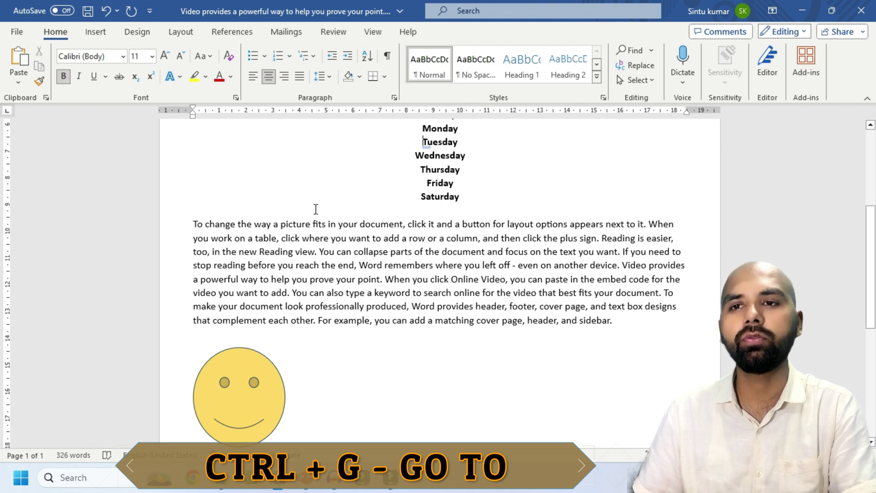
Use Go To to jump to line 10 of the document and close the dialog.
left_click(652, 51)
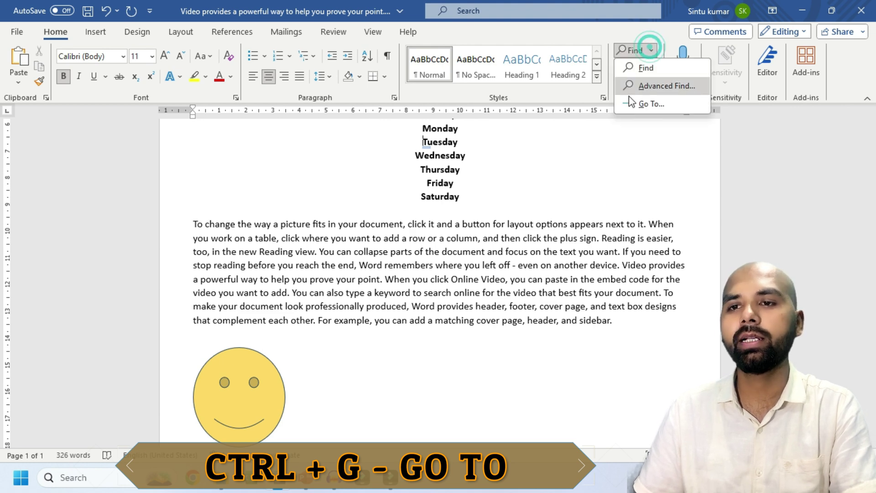
left_click(652, 104)
scroll(521, 186, "up", 5)
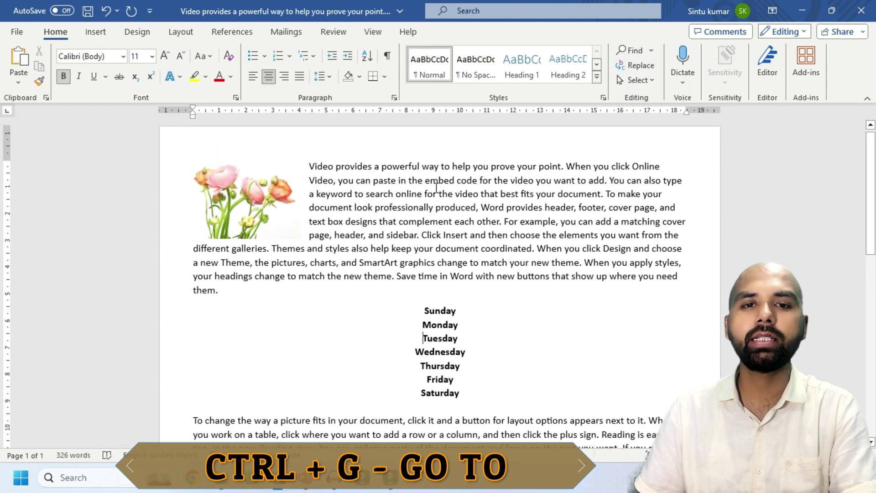
key("ctrl+g")
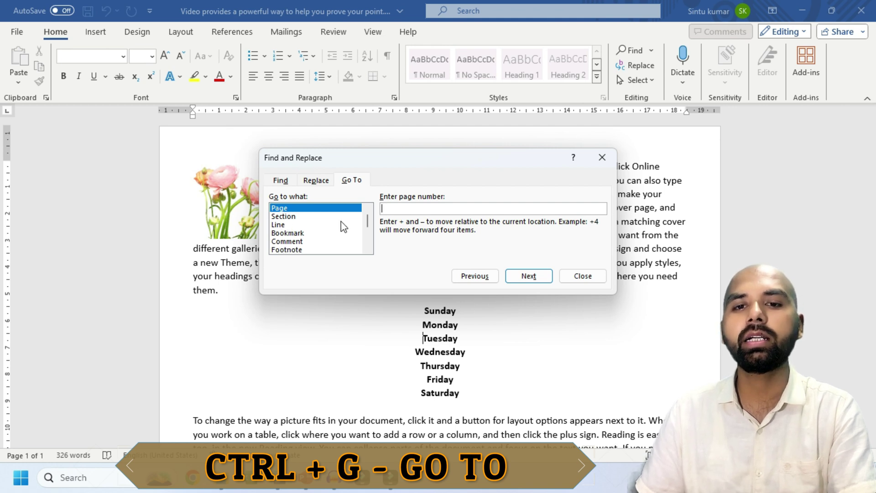
left_click(286, 225)
type("10")
left_click(525, 276)
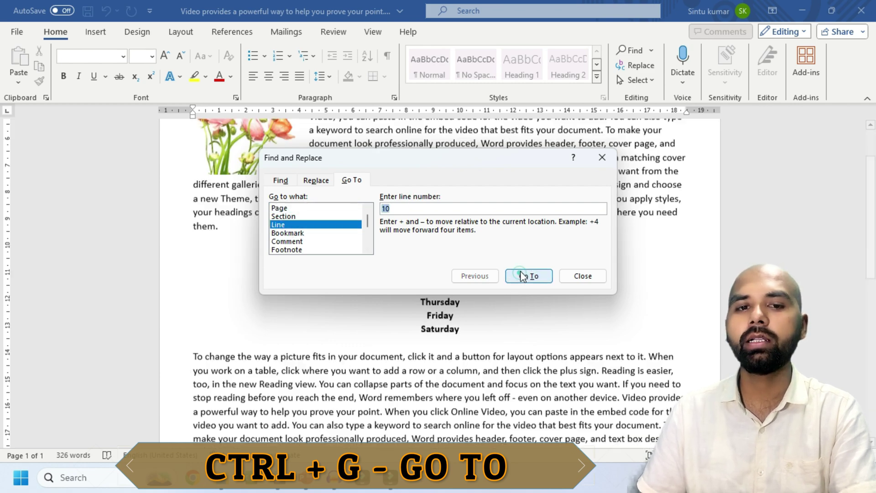
left_click(525, 276)
left_click(598, 160)
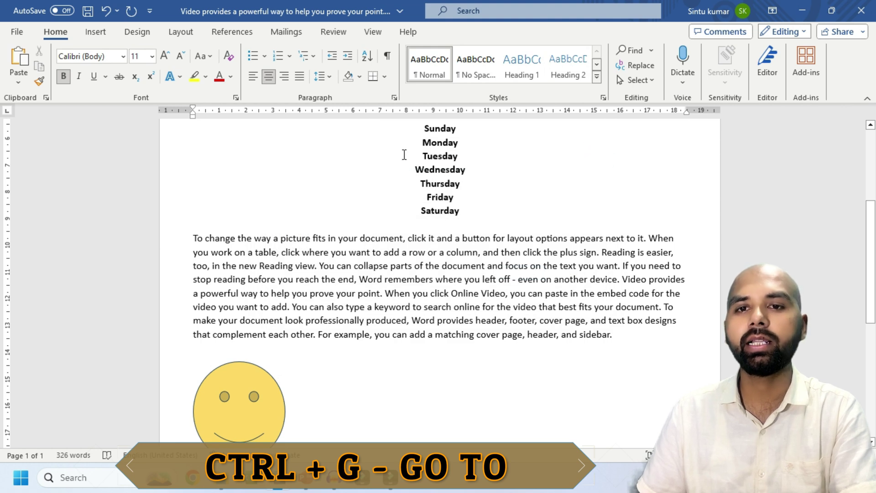
Replace every "your" with "you" throughout the document and undo the replacement.
scroll(369, 185, "up", 5)
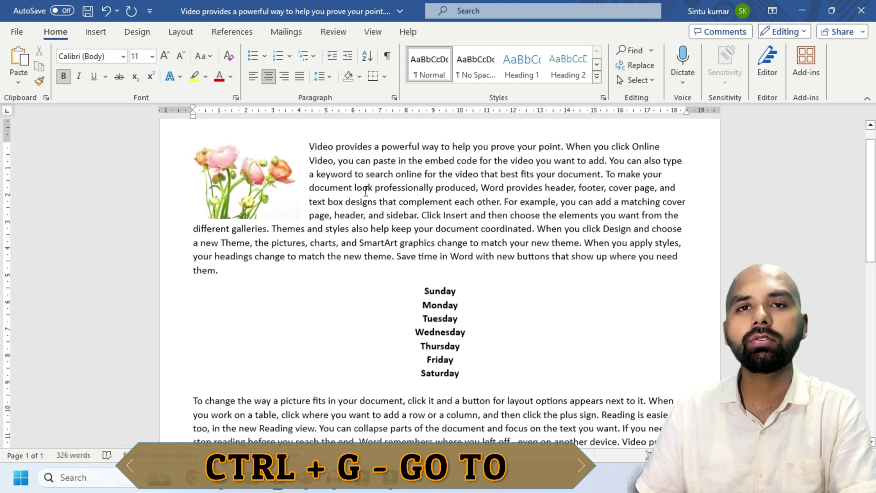
scroll(367, 206, "up", 1)
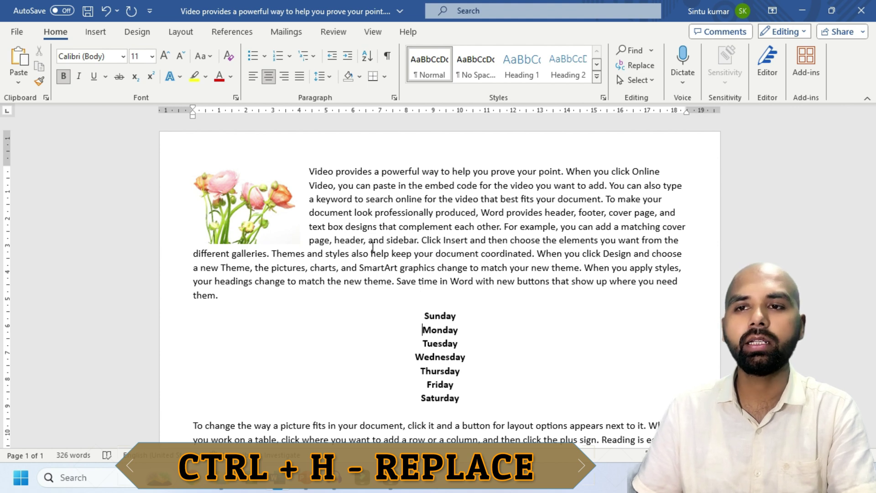
left_click(652, 51)
left_click(627, 132)
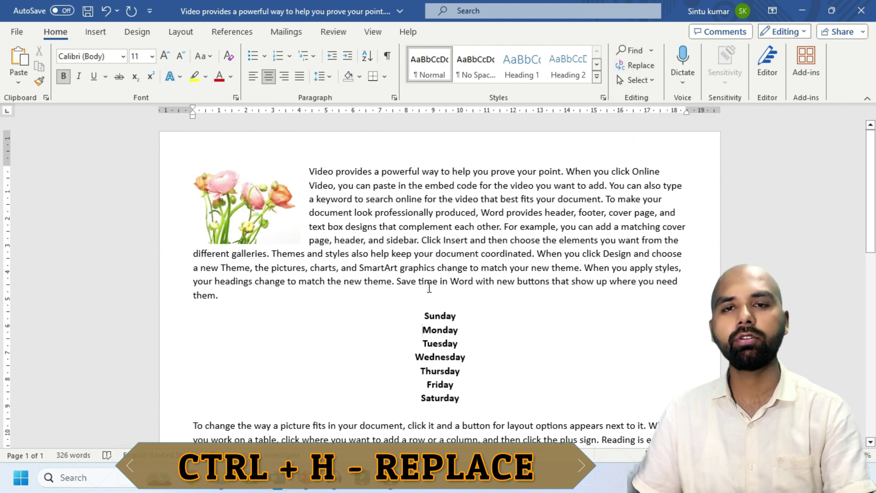
key("ctrl+h")
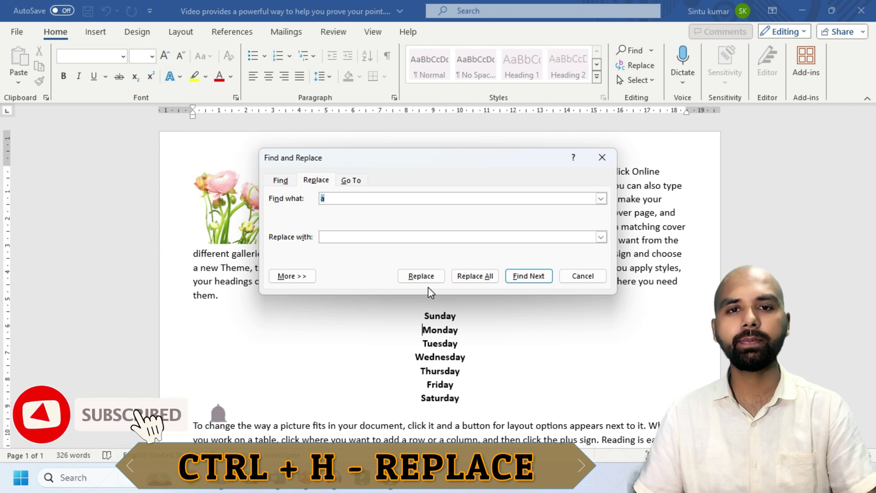
key("BackSpace")
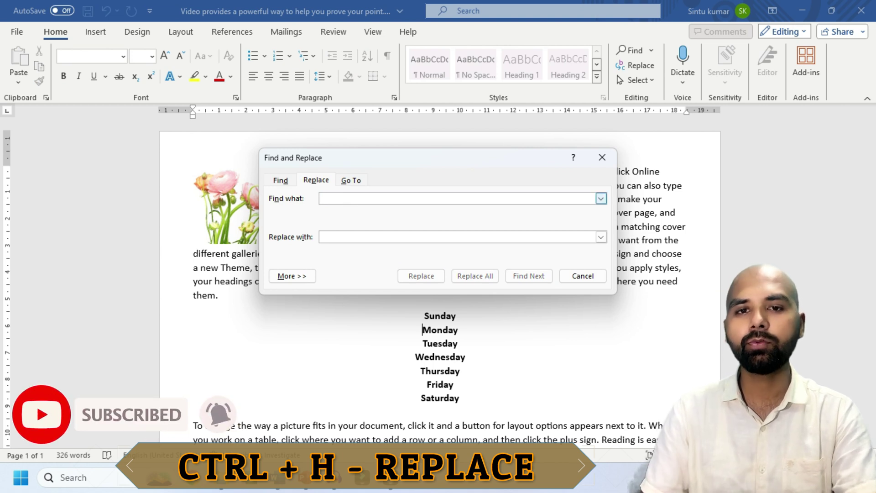
type("your")
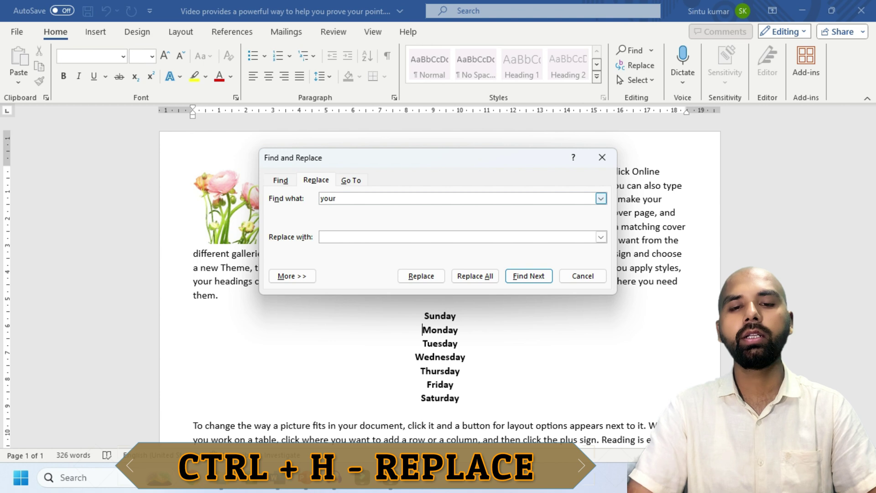
left_click(354, 238)
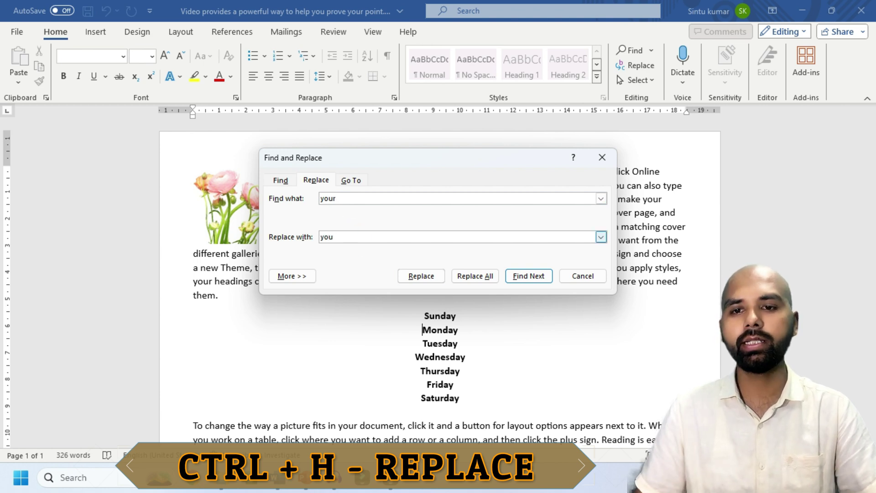
left_click(478, 277)
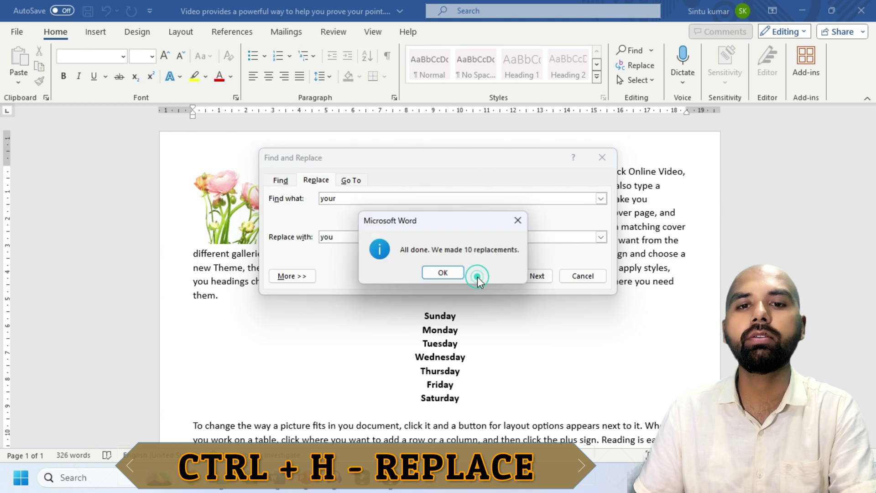
left_click(442, 272)
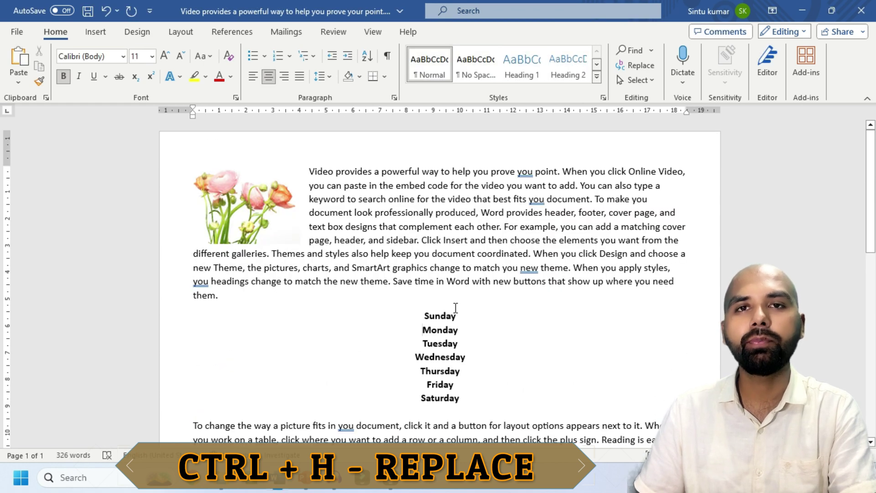
key("ctrl+z")
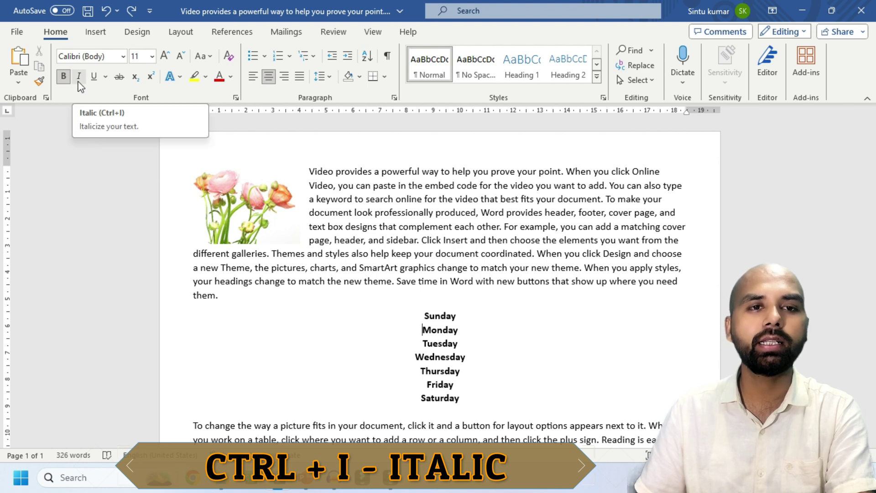
Italicize the weekday list from Sunday to Saturday.
left_click_drag(475, 396, 408, 323)
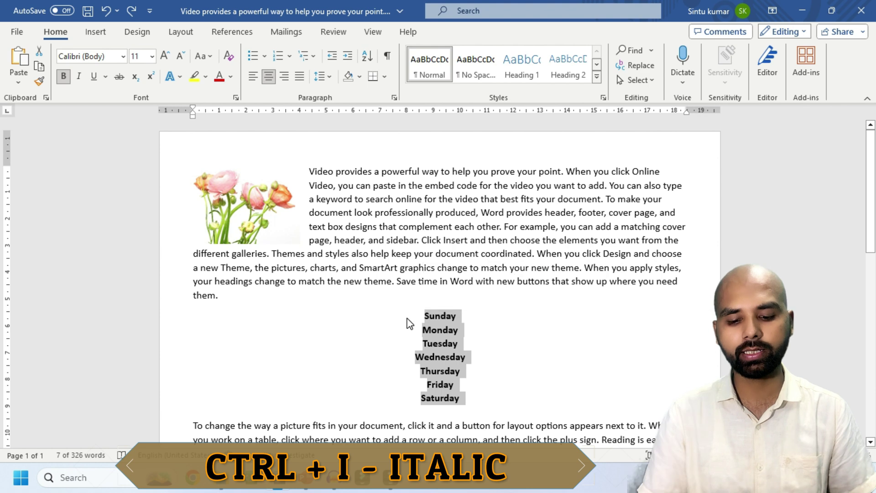
key("ctrl+i")
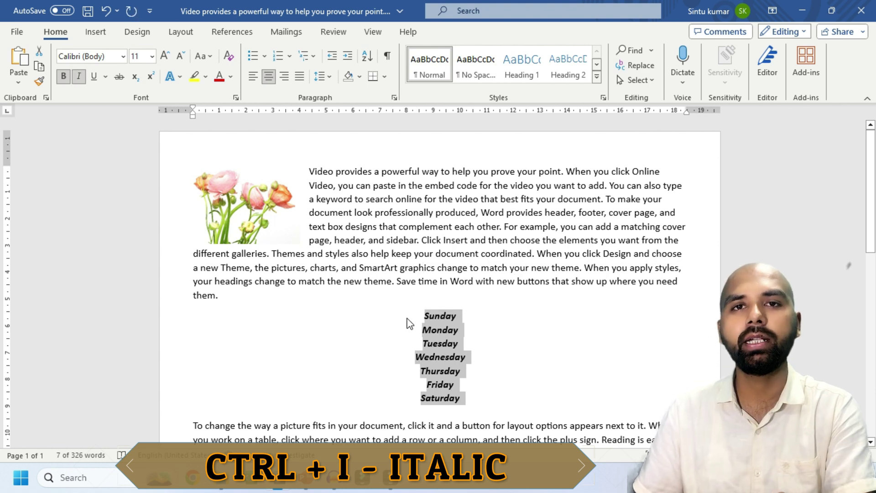
left_click(404, 369)
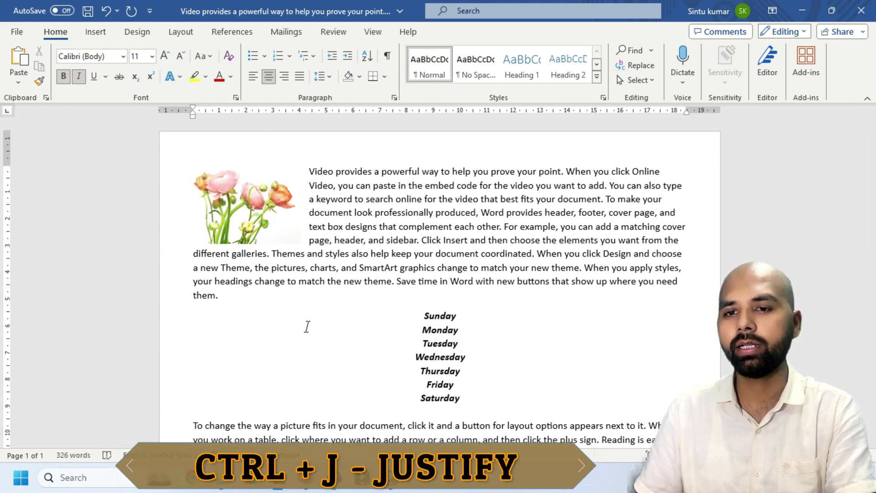
Justify the paragraph below the weekday list, starting with "To change the way a picture fits".
scroll(307, 326, "down", 3)
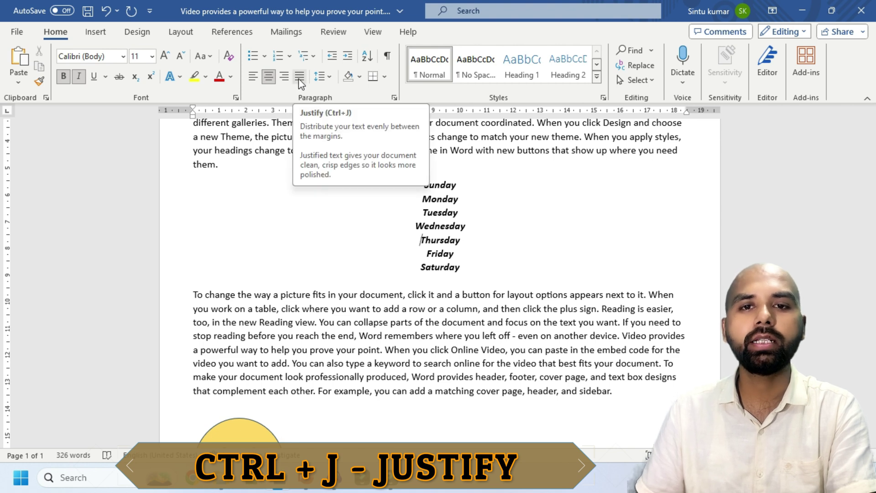
left_click_drag(612, 392, 191, 279)
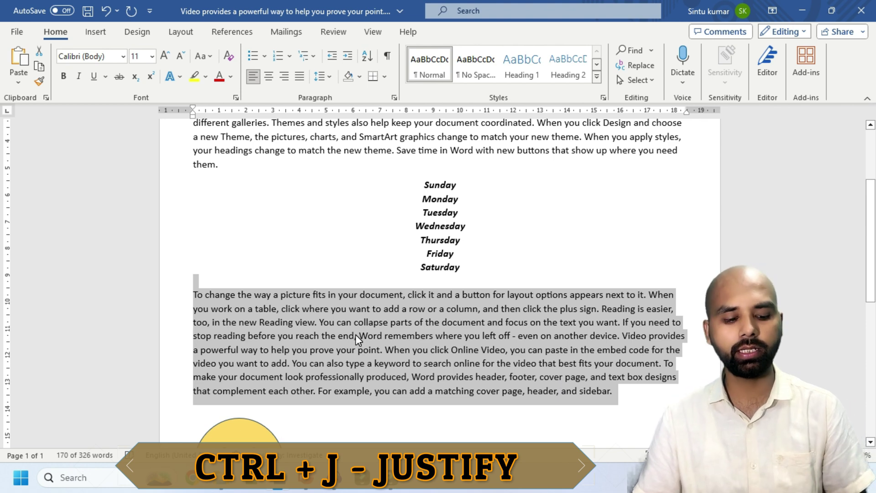
key("ctrl+j")
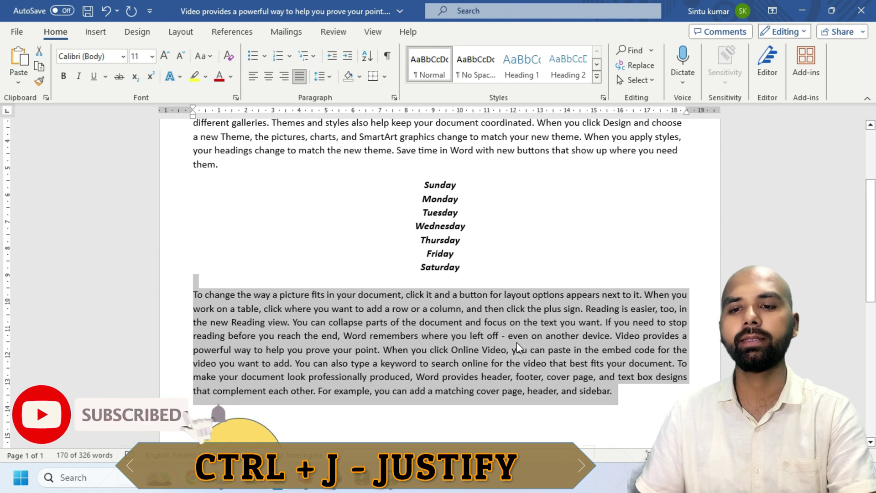
left_click(594, 347)
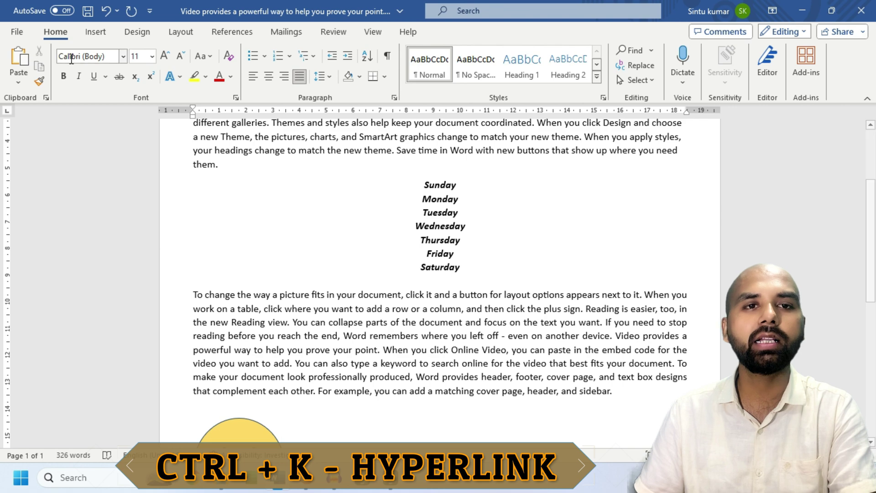
Look at the Insert Hyperlink dialog for the word "the" in "paste in the embed code" and cancel without adding a link.
left_click(96, 32)
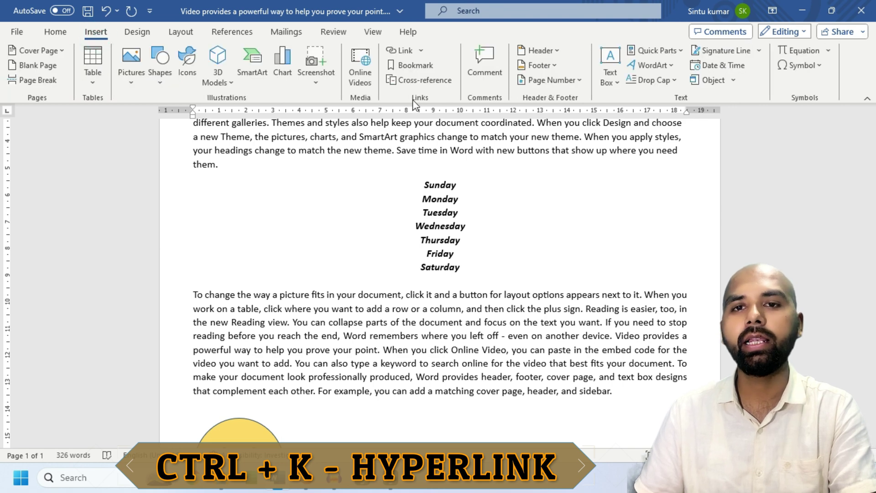
left_click(421, 50)
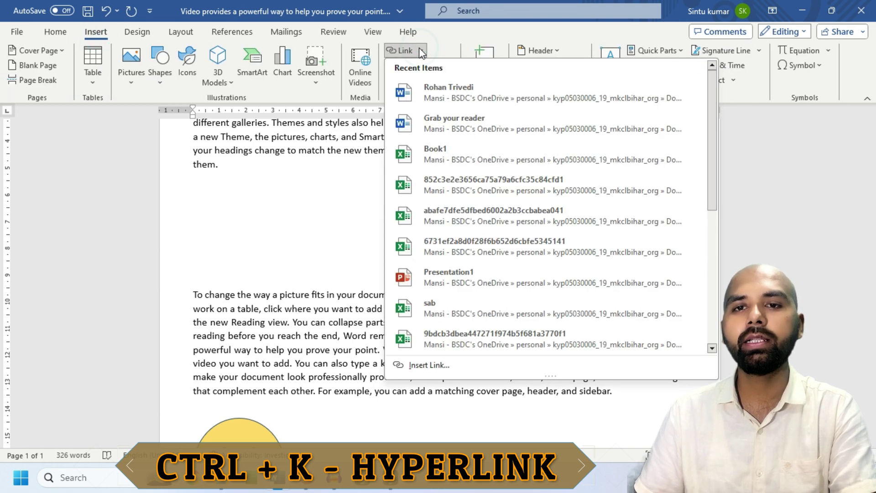
left_click(401, 51)
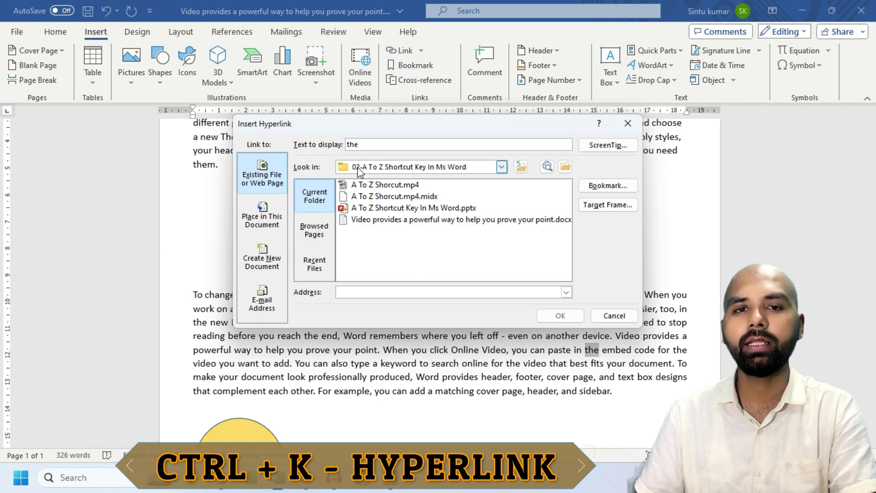
left_click(628, 123)
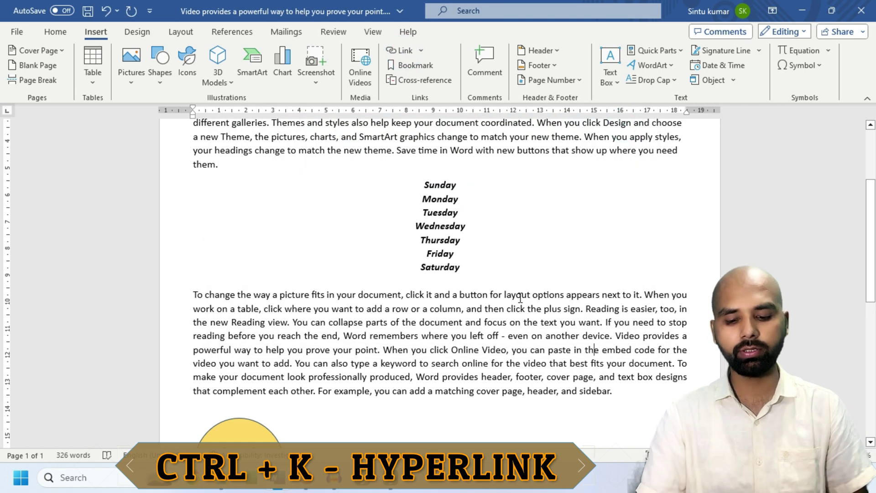
key("ctrl+k")
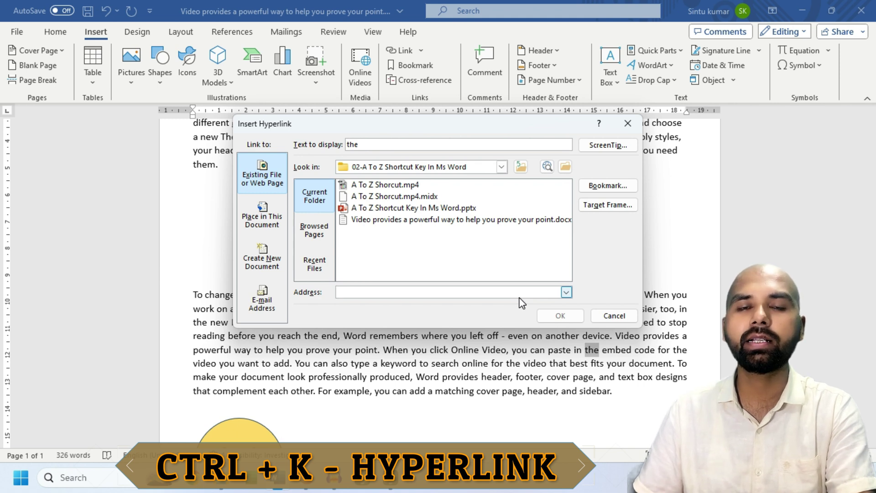
left_click(615, 315)
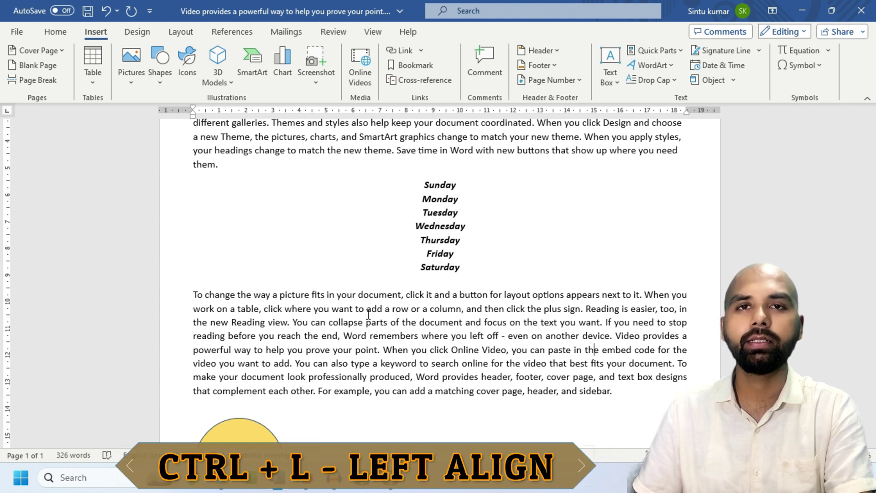
Left-align the weekday list from Sunday to Saturday.
left_click(62, 35)
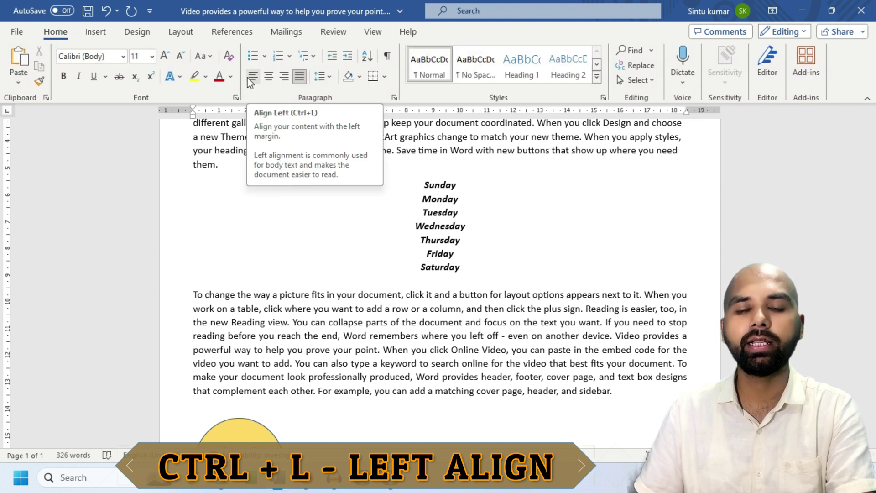
left_click_drag(469, 268, 422, 188)
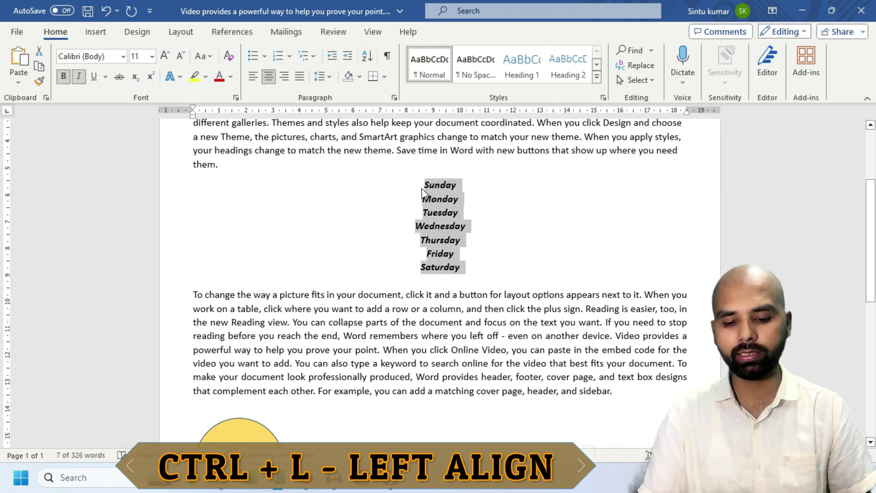
key("ctrl+l")
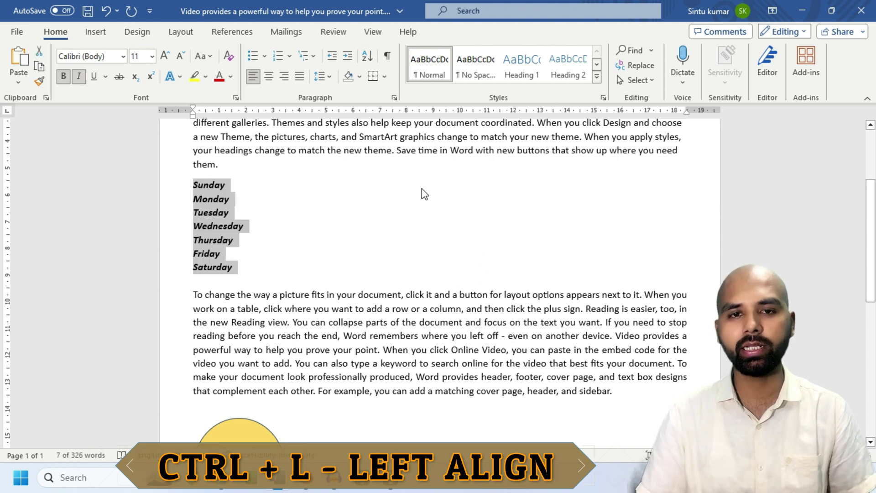
left_click(325, 242)
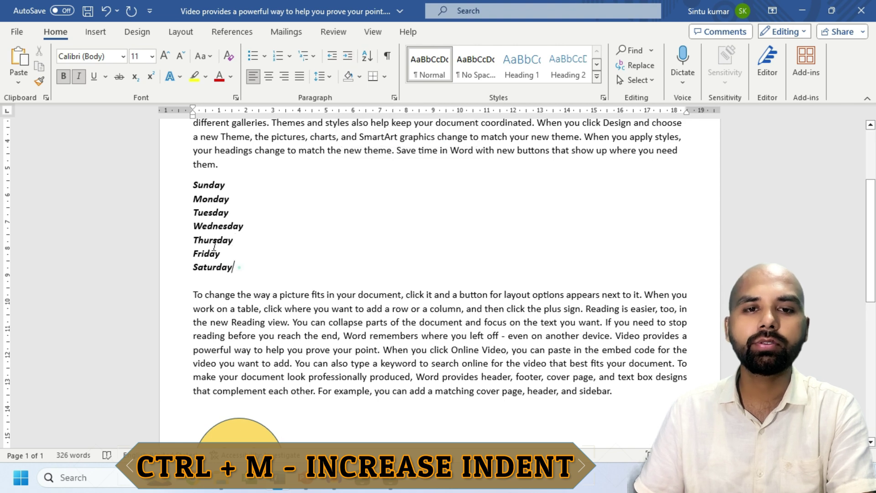
Increase the left indent of the whole weekday list by eight levels.
left_click_drag(238, 268, 195, 185)
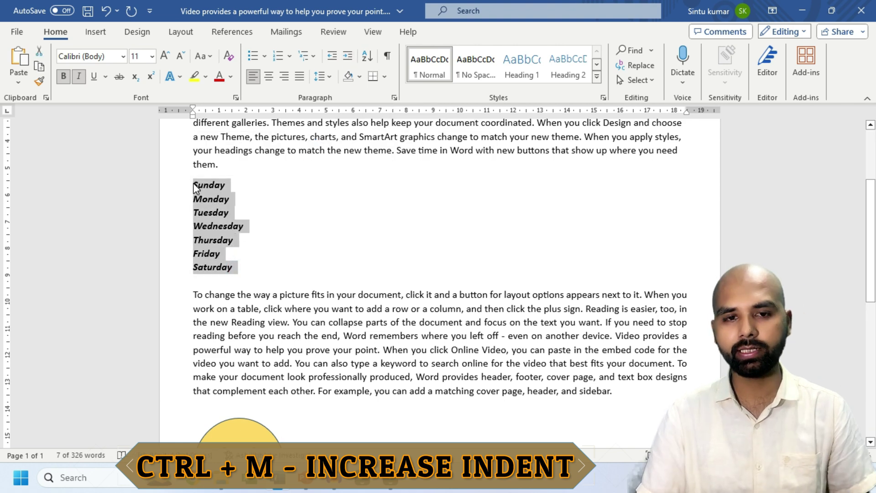
key("ctrl+m")
key("ctrl+m")
key("ctrl+m")
key("ctrl+m")
key("ctrl+m")
key("ctrl+m")
key("ctrl+m")
key("ctrl+m")
left_click(386, 243)
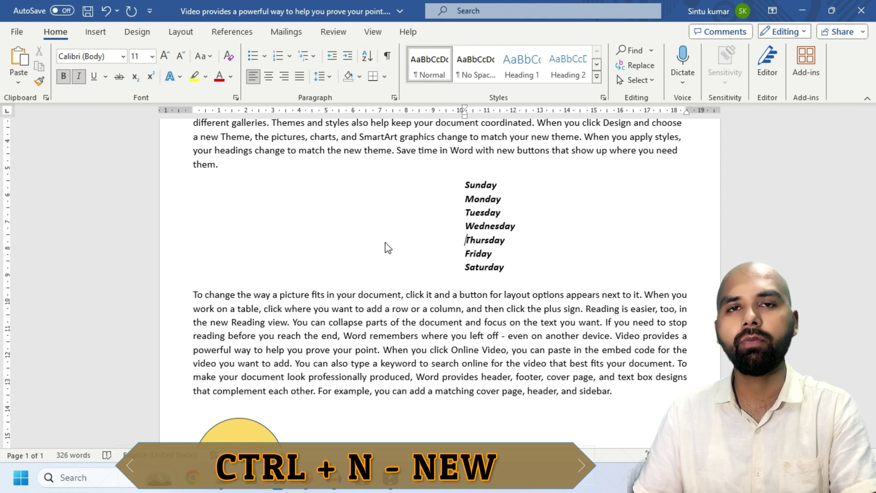
Create a new blank document, pull its window away from the original document, and close it.
left_click(18, 36)
key("Escape")
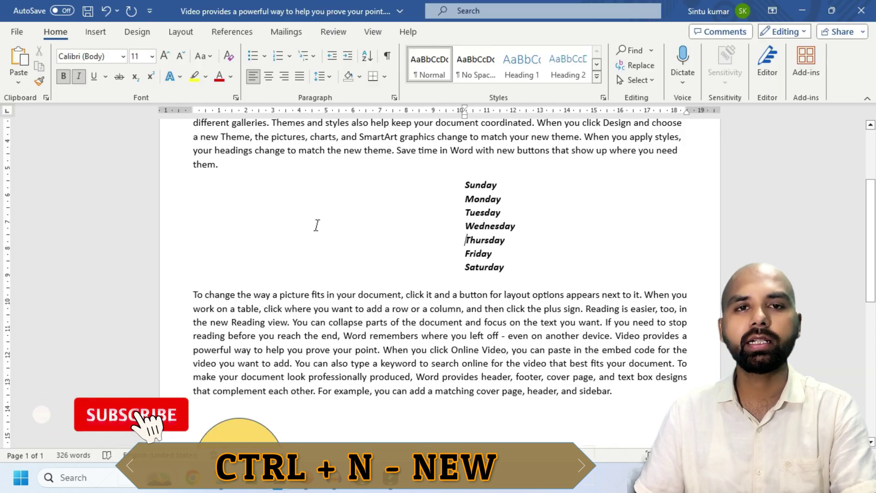
key("ctrl+n")
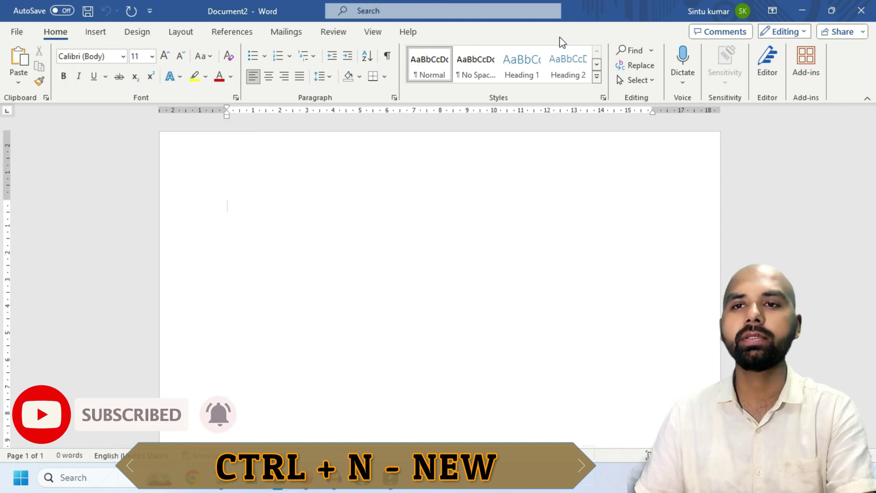
left_click_drag(584, 7, 422, 113)
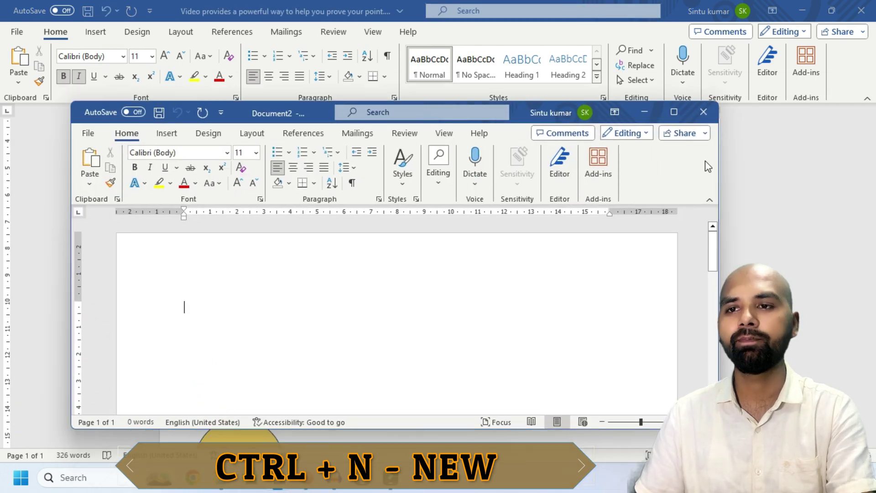
left_click(704, 114)
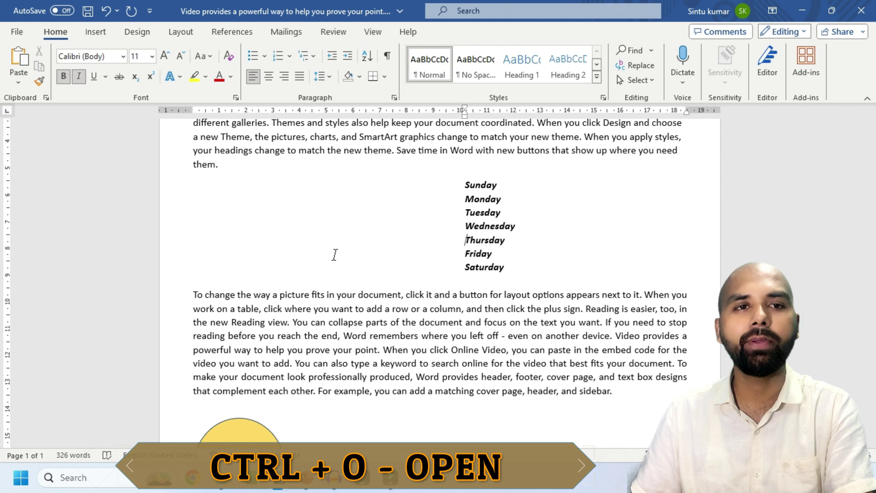
Look through the recent documents on the Open page and return to the document without opening a file.
left_click(14, 30)
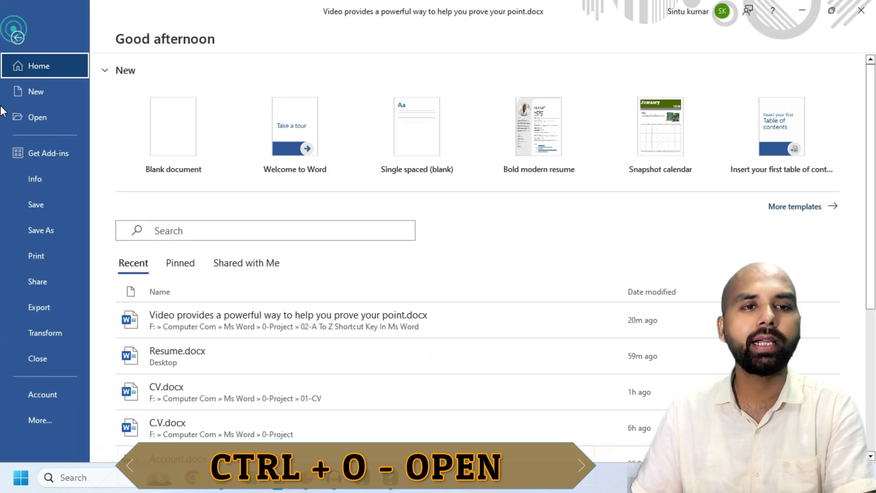
left_click(37, 120)
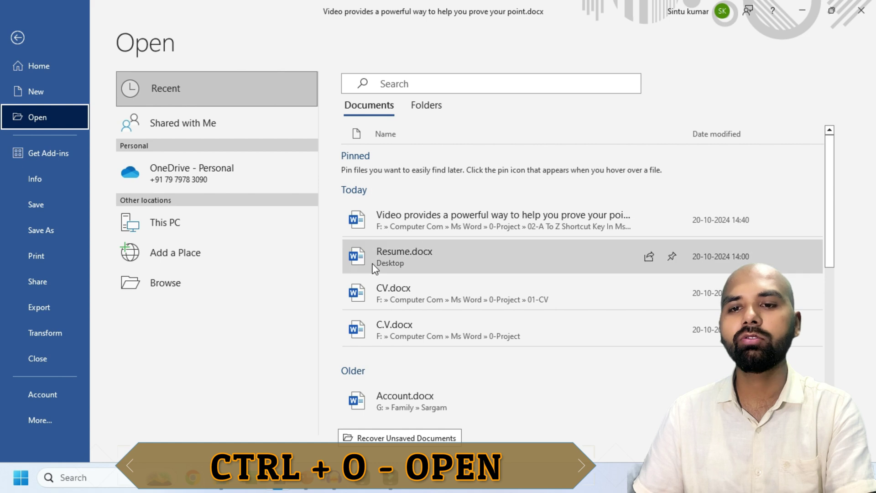
scroll(375, 388, "down", 1)
scroll(374, 390, "down", 3)
scroll(374, 390, "up", 3)
scroll(374, 390, "up", 1)
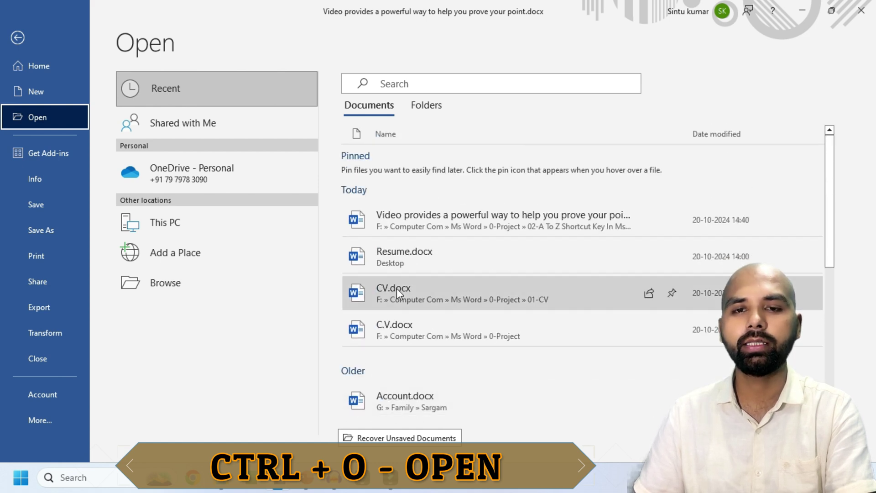
left_click(18, 32)
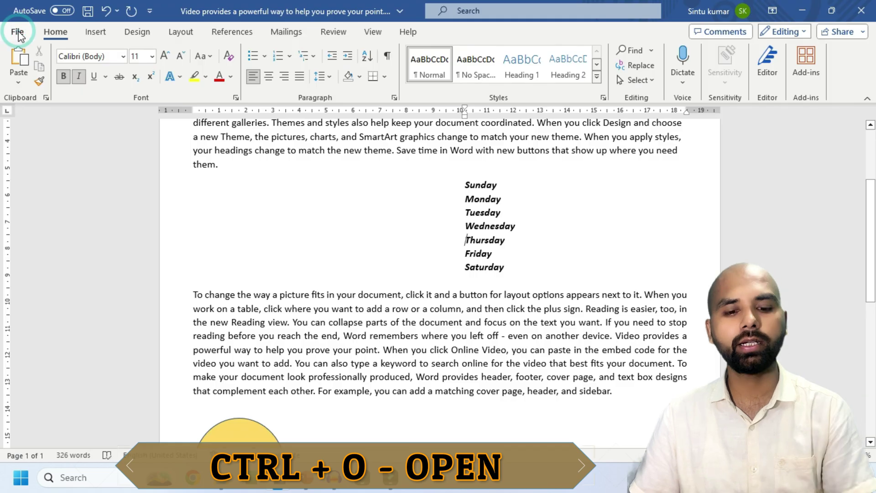
key("ctrl+o")
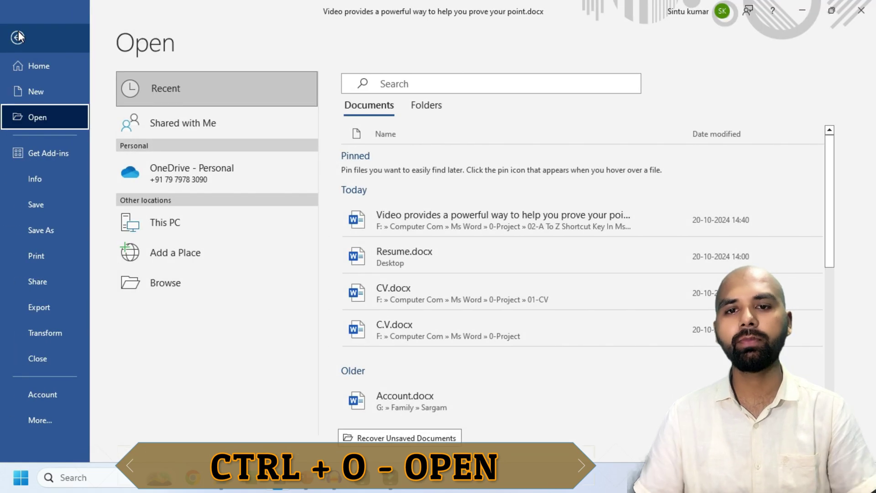
left_click(19, 31)
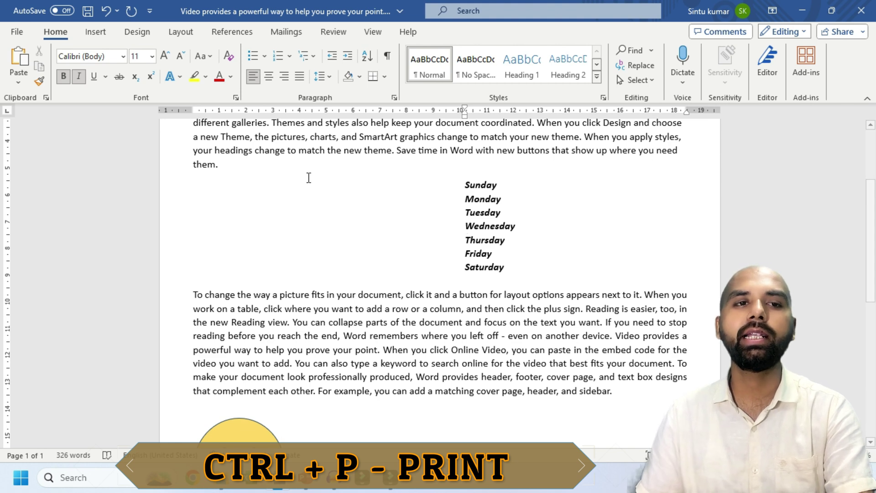
View the print settings and preview of the document, and return to editing without printing.
left_click(17, 32)
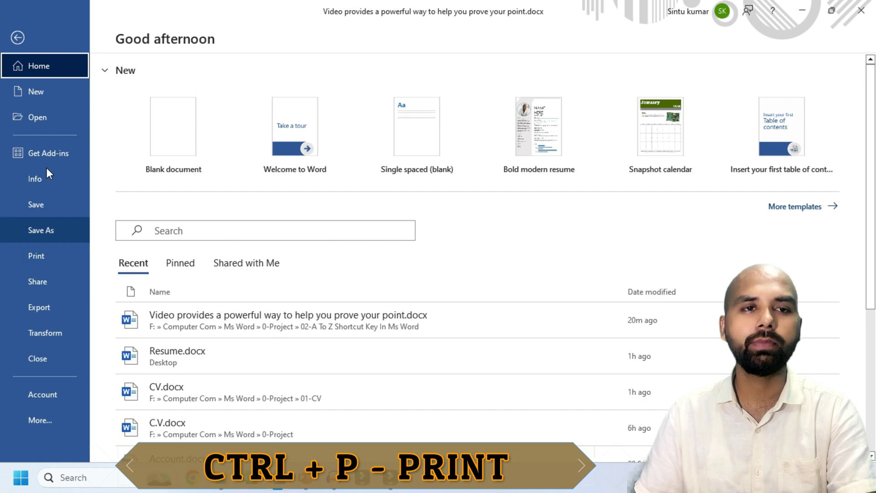
key("Escape")
key("ctrl+p")
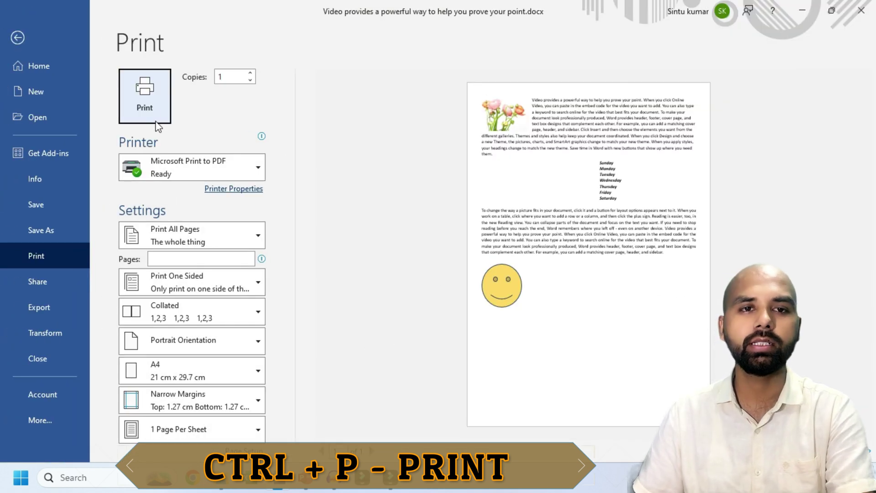
left_click(20, 34)
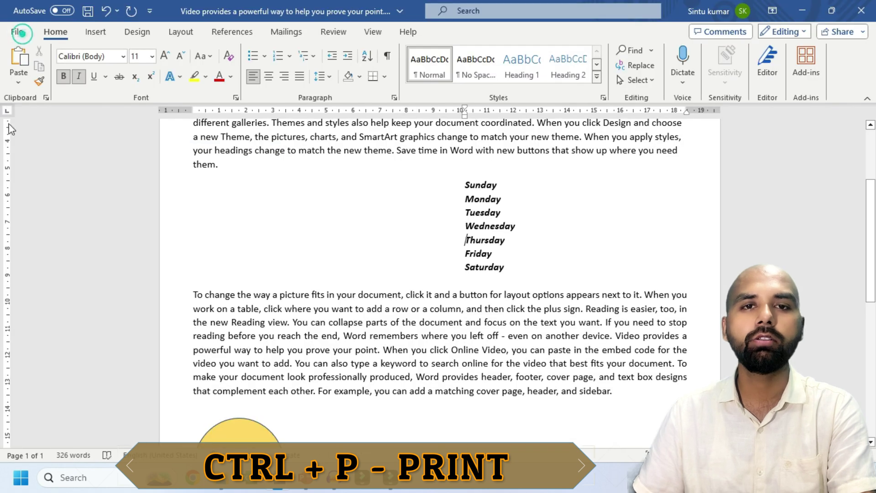
Remove the paragraph formatting from the whole indented weekday list.
scroll(414, 363, "up", 3)
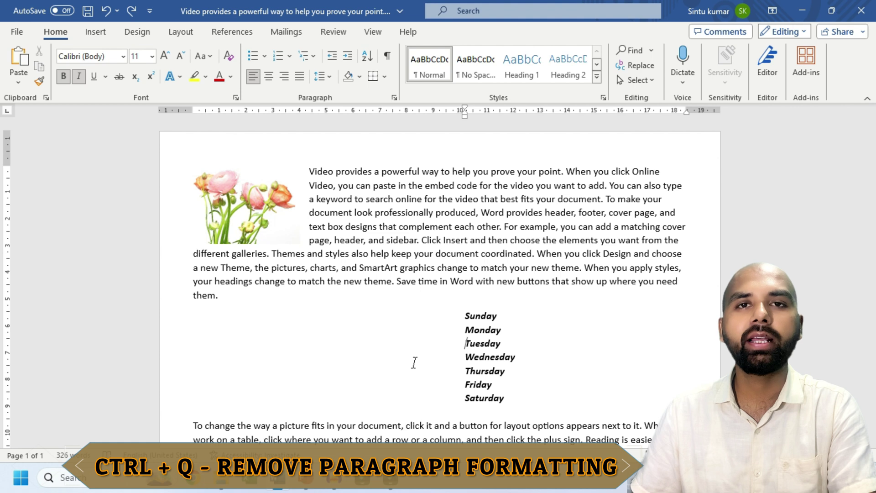
left_click_drag(510, 397, 463, 315)
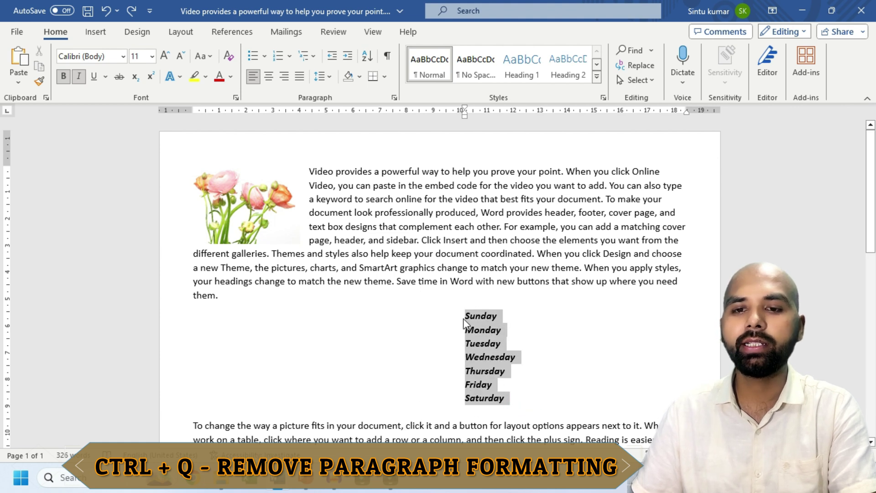
left_click(329, 78)
key("Escape")
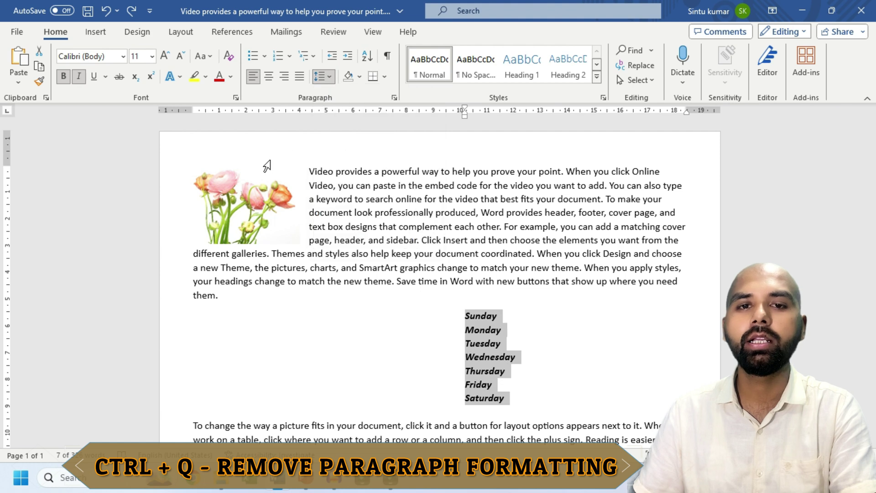
left_click(269, 160)
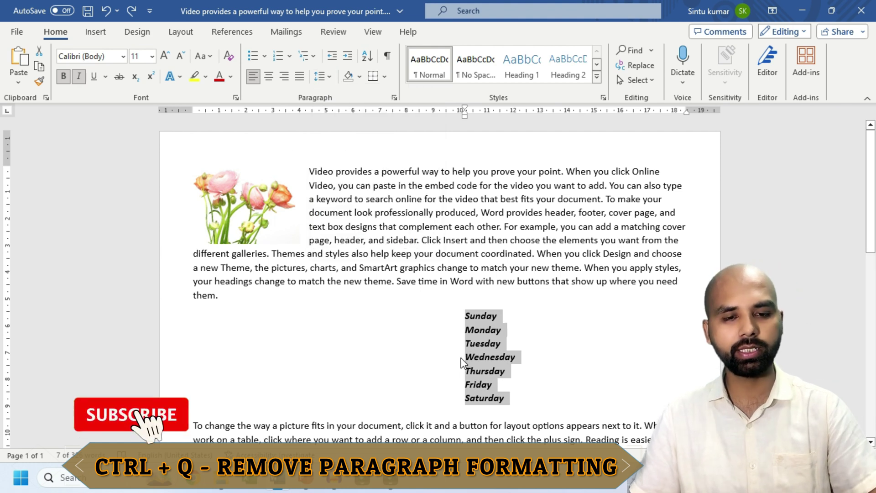
key("ctrl+q")
left_click(314, 356)
scroll(250, 204, "down", 3)
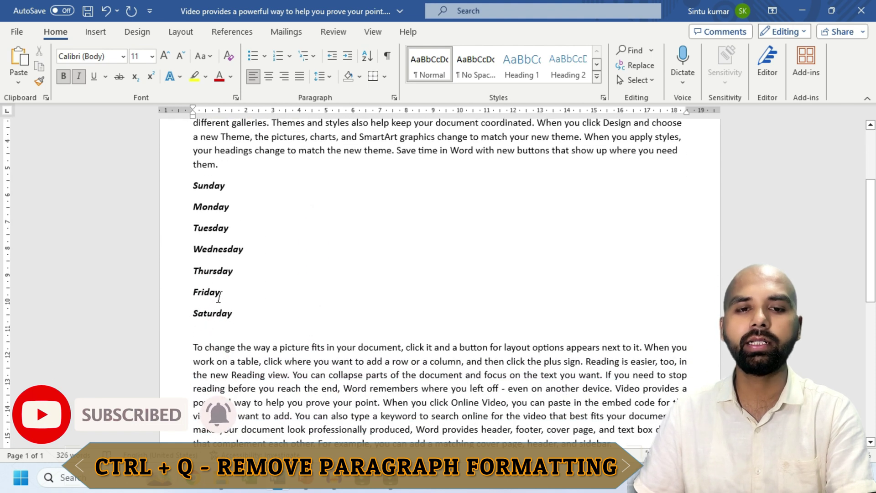
Remove the space after the paragraphs of the weekday list, and clear that paragraph formatting again.
left_click_drag(203, 281, 194, 185)
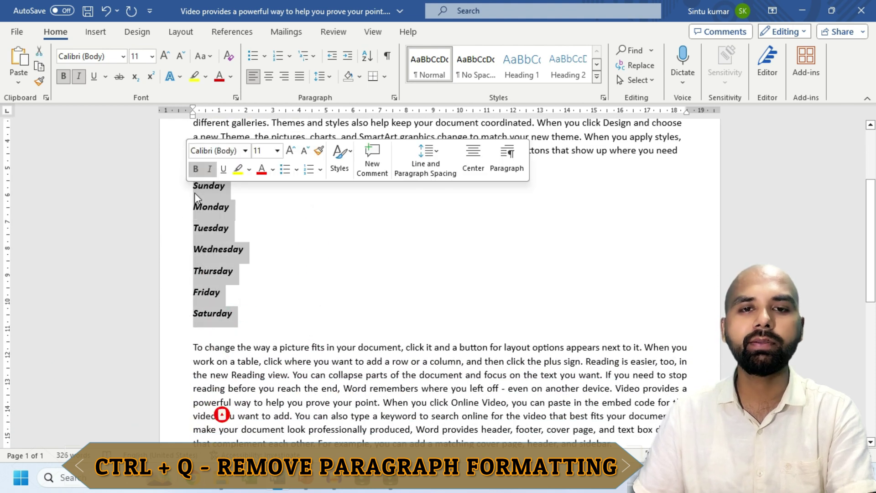
left_click(330, 77)
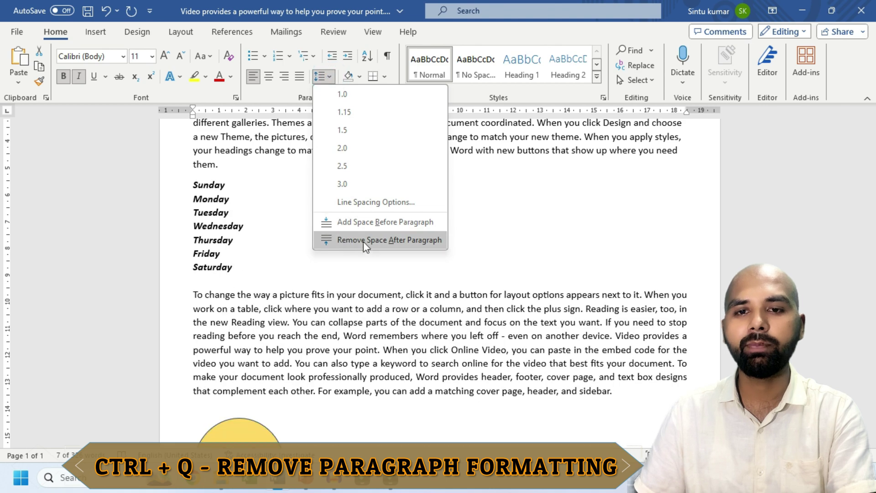
left_click(378, 241)
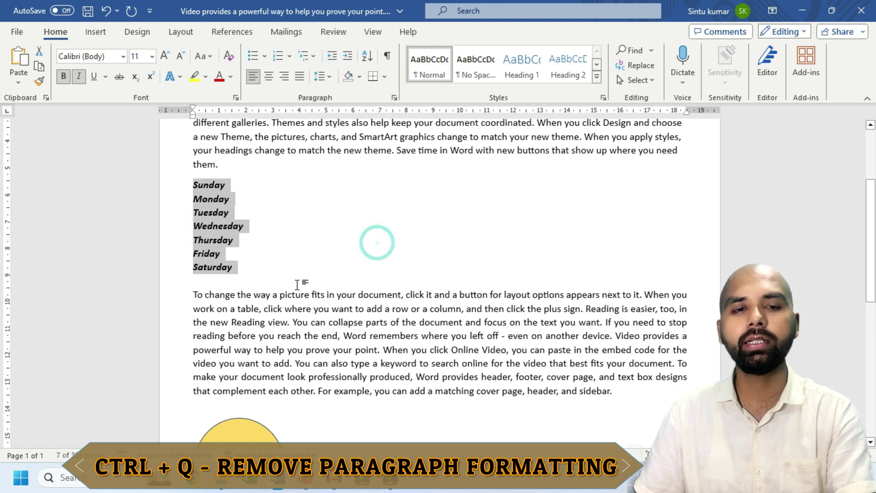
key("ctrl+q")
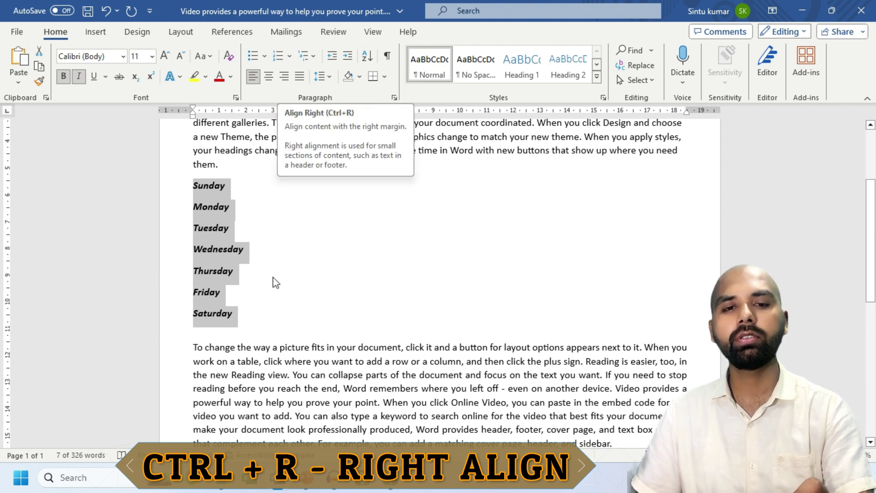
Right-align the whole weekday list.
key("ctrl+r")
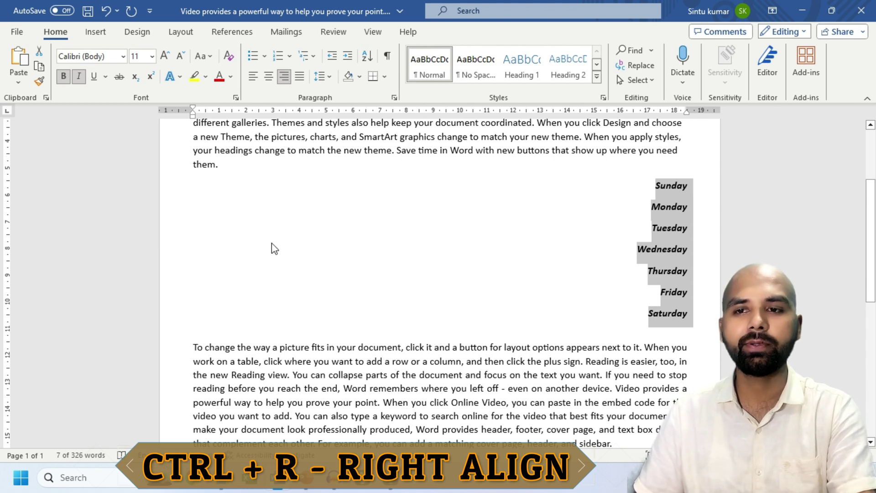
left_click(652, 228)
scroll(310, 242, "up", 2)
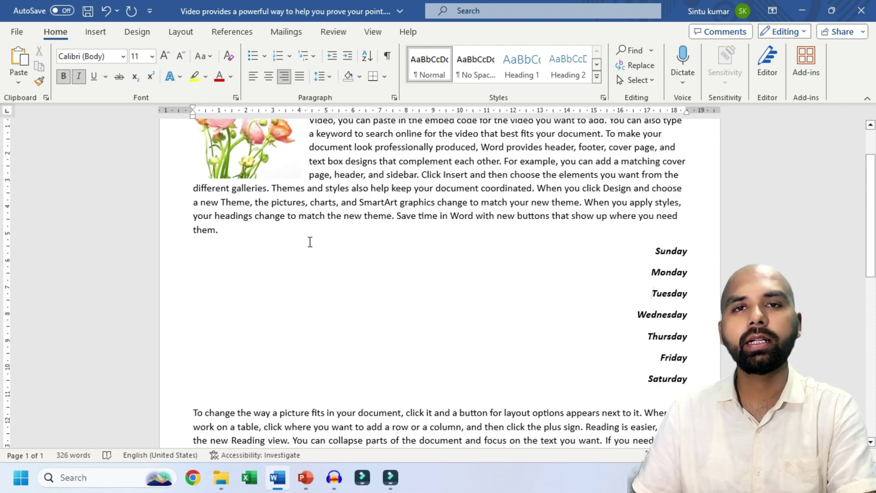
Look at the Save command among the file commands, return to the document and save it.
key("ctrl+s")
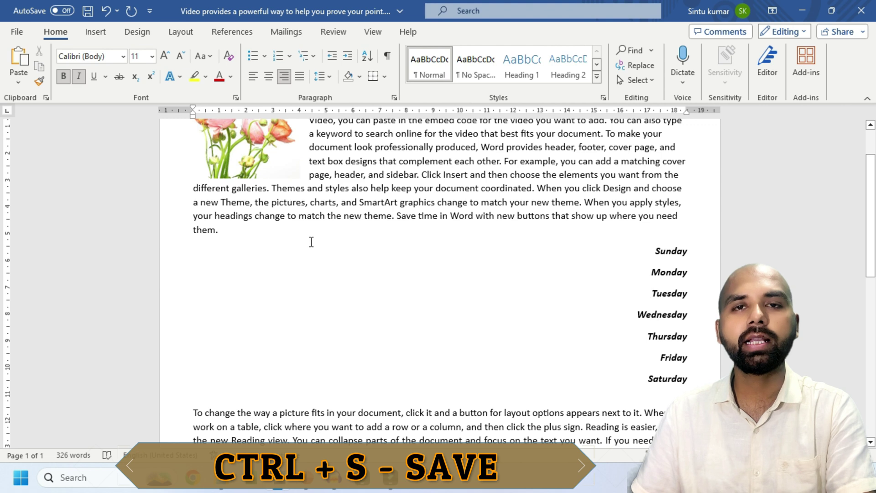
left_click(17, 31)
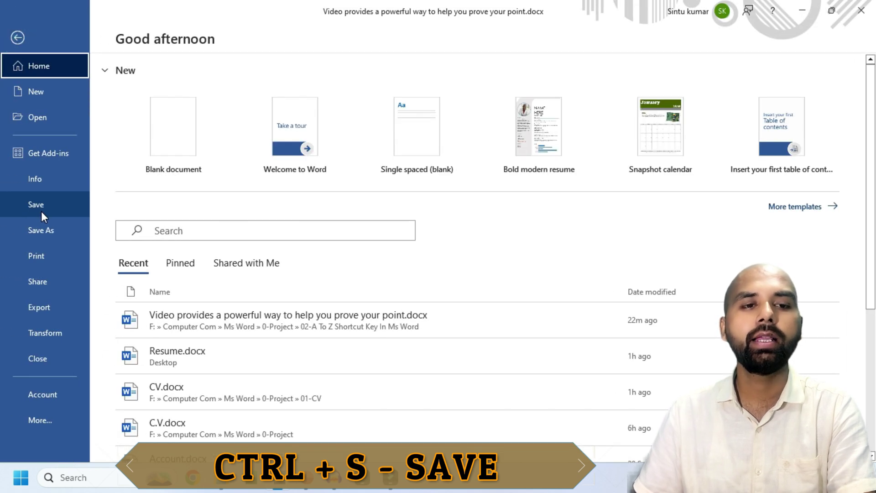
left_click(18, 37)
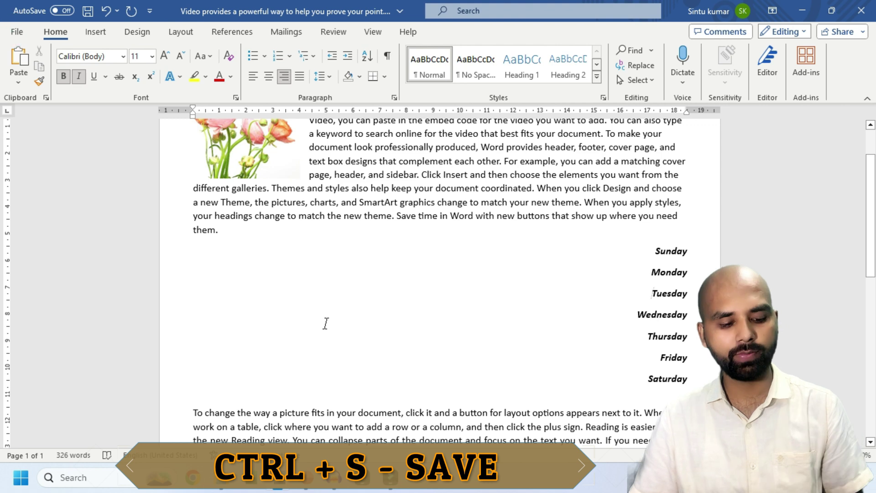
key("ctrl+s")
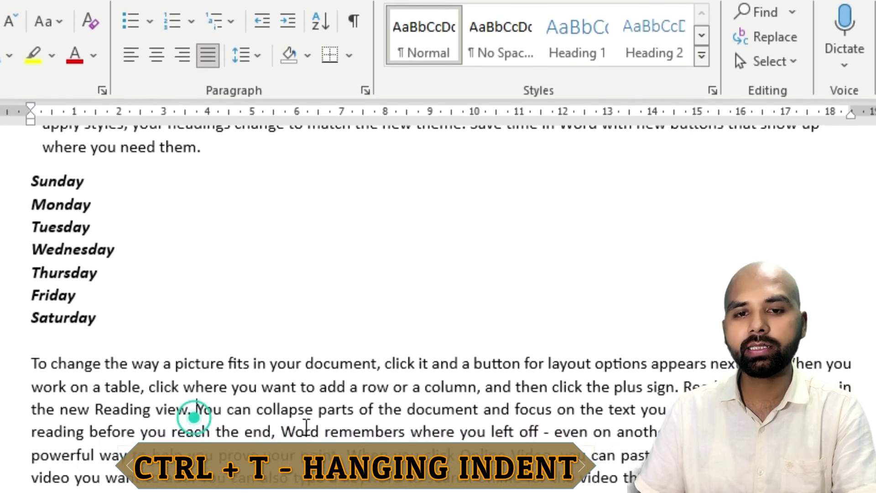
Give the paragraph beginning "To change the way a picture fits" a hanging indent of about 1 cm with the ruler, and reset it to zero.
left_click(181, 429)
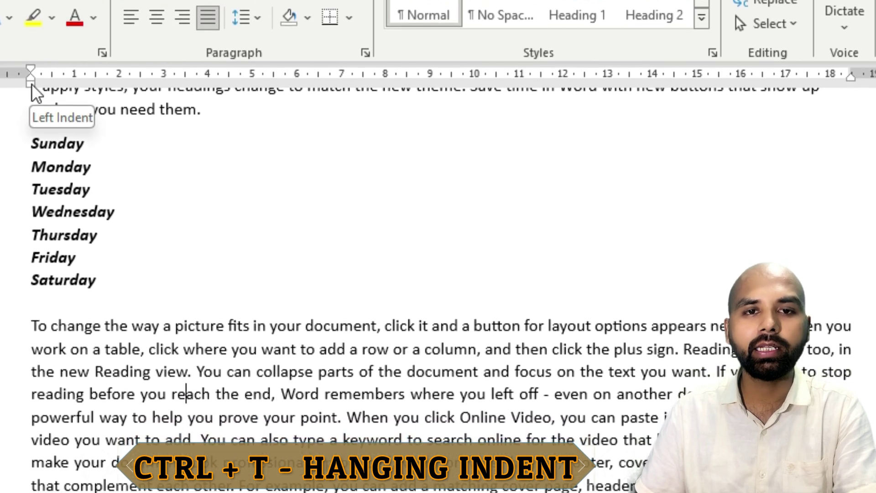
mouse_move(31, 83)
left_mouse_down()
mouse_move(174, 77)
mouse_move(32, 79)
mouse_move(31, 53)
mouse_move(135, 54)
mouse_move(32, 51)
mouse_move(31, 67)
mouse_move(81, 80)
left_mouse_up()
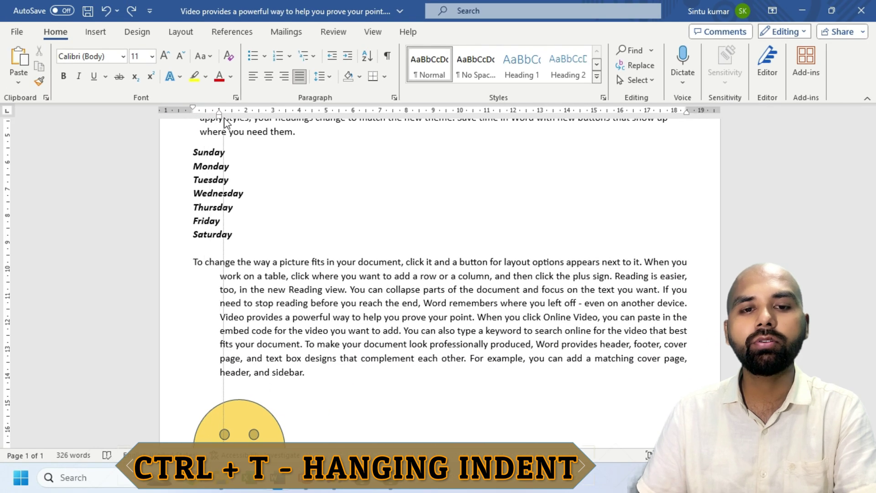
mouse_move(225, 120)
left_mouse_down()
mouse_move(267, 122)
mouse_move(193, 138)
left_mouse_up()
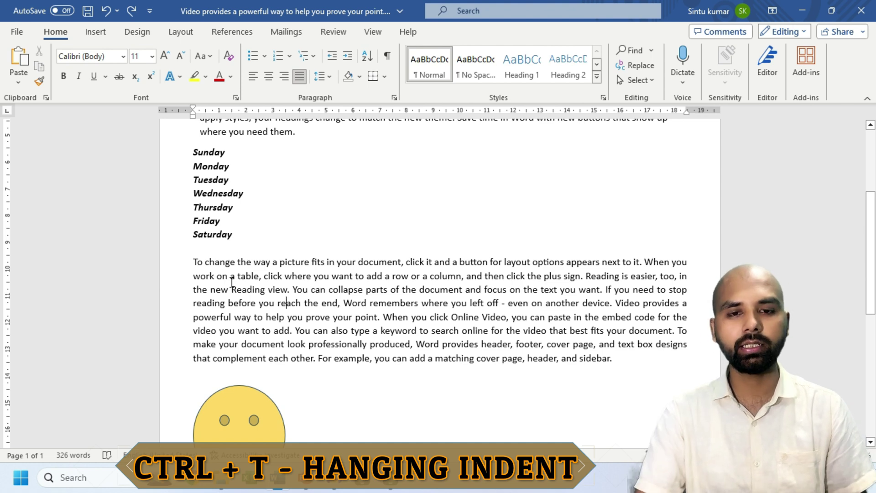
Increase the hanging indent of the paragraph below the weekday list by four levels, and reduce it by four levels again.
key("ctrl+t")
key("ctrl+t")
key("ctrl+t")
key("ctrl+t")
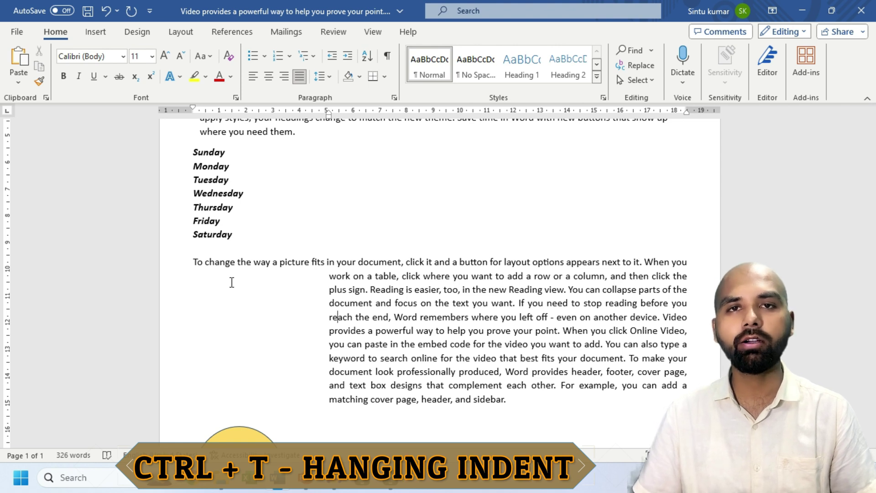
key("ctrl+shift+t")
key("ctrl+shift+t")
key("ctrl+shift+t")
key("ctrl+shift+t")
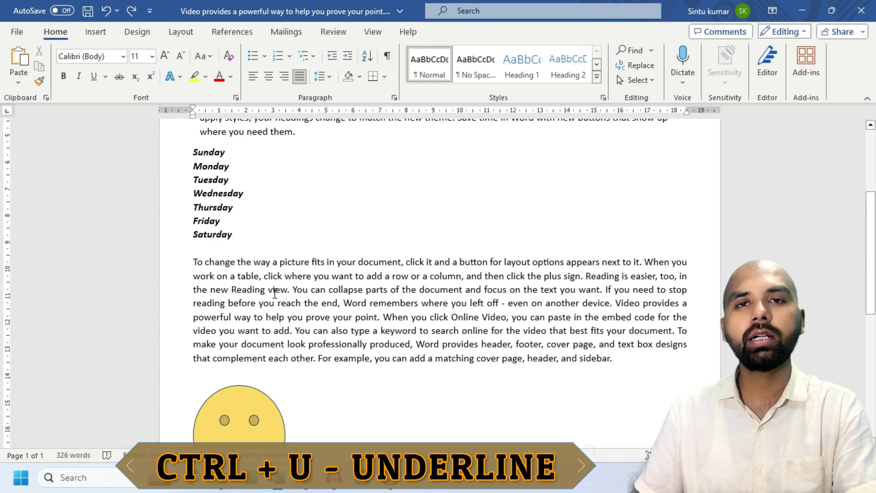
Copy the whole weekday list and underline the original entries.
scroll(274, 294, "up", 3)
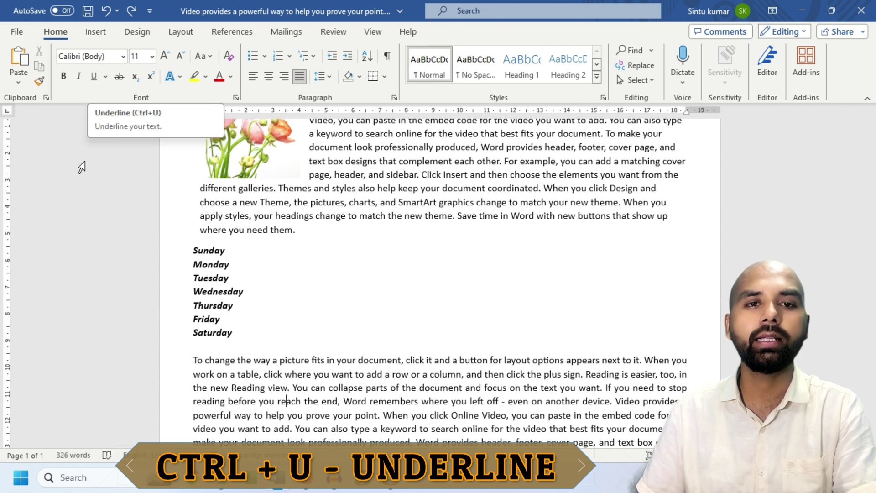
scroll(392, 201, "down", 2)
left_click_drag(242, 271, 189, 191)
key("ctrl+c")
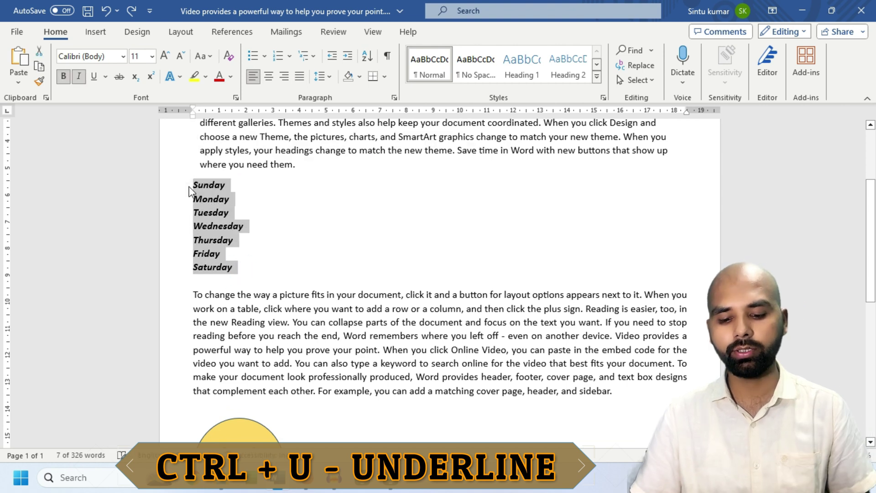
key("ctrl+u")
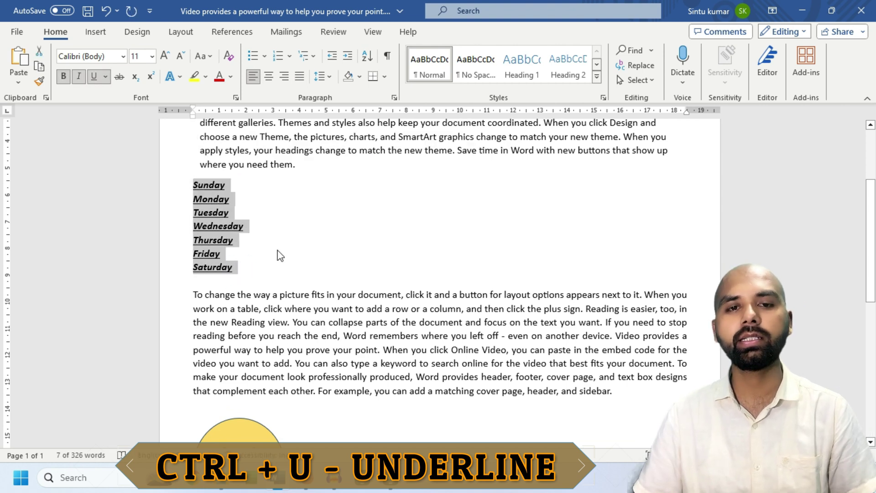
Add two new lines after Saturday and paste the copied weekday list there.
left_click(247, 268)
key("Return")
key("Return")
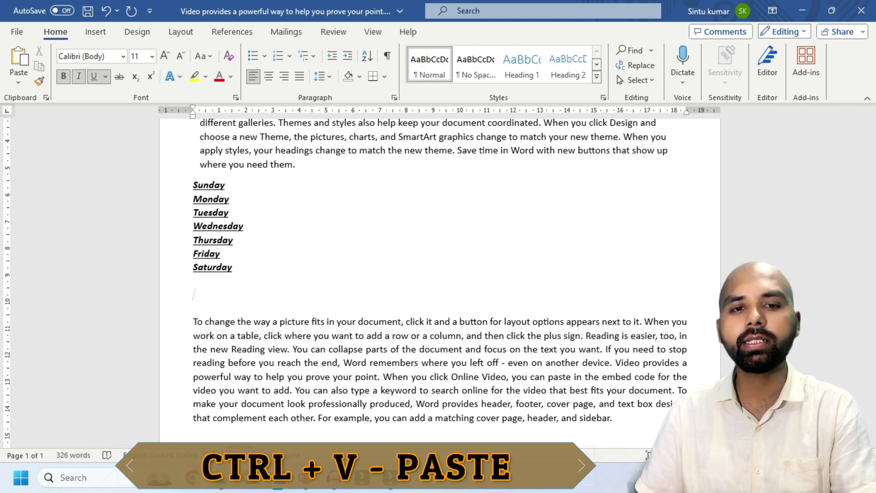
key("ctrl+v")
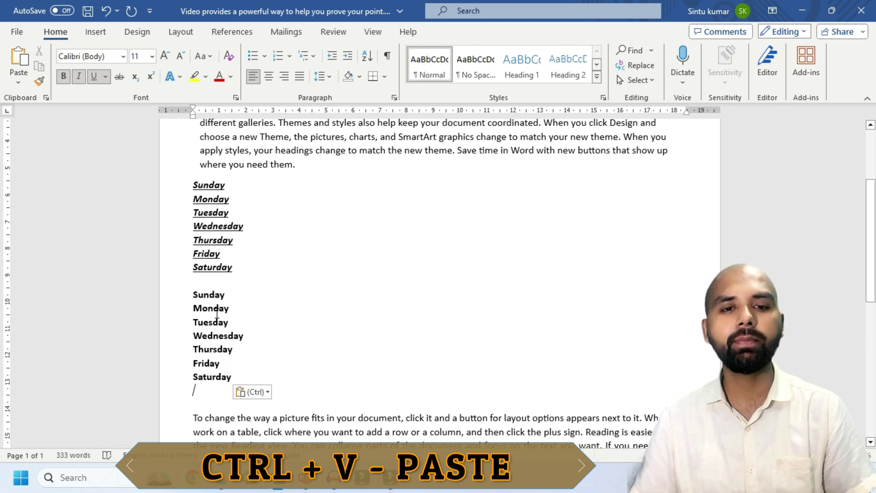
Copy the word Sunday from the second weekday list and paste it on the empty line beneath the last paragraph, at the smiley shape.
scroll(202, 332, "down", 3)
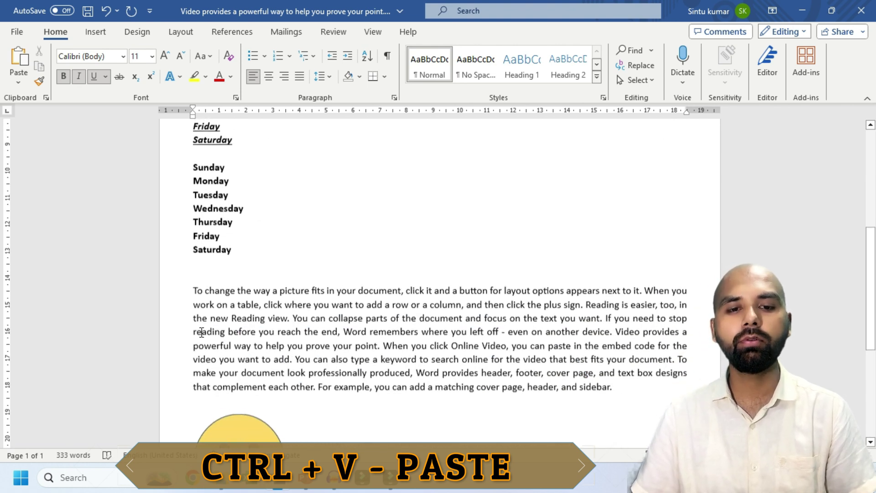
scroll(206, 326, "up", 2)
double_click(226, 229)
key("ctrl+c")
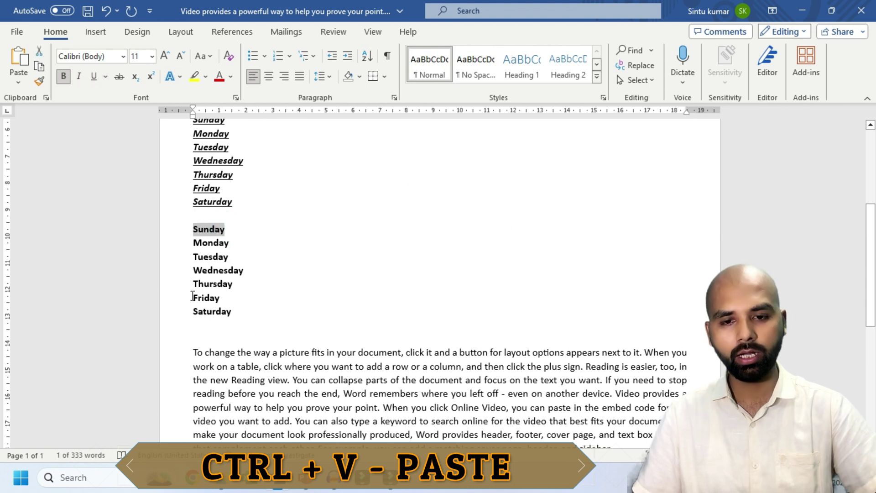
scroll(309, 362, "down", 5)
left_click(438, 306)
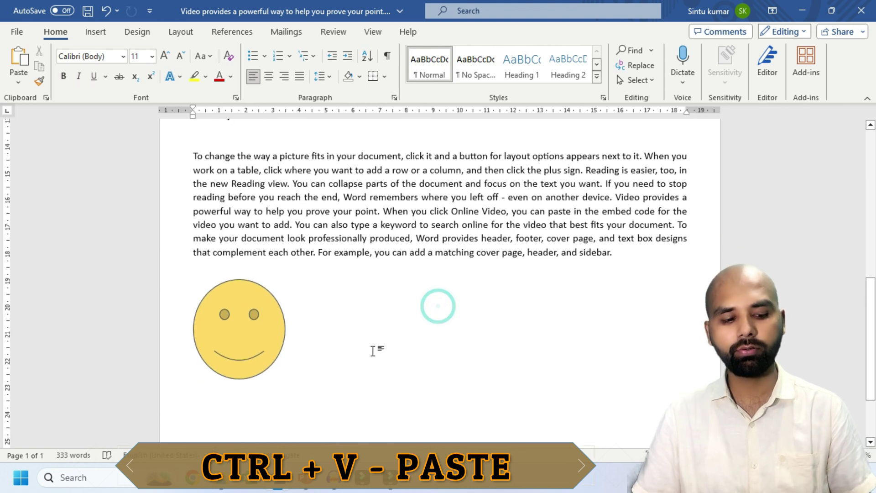
key("ctrl+v")
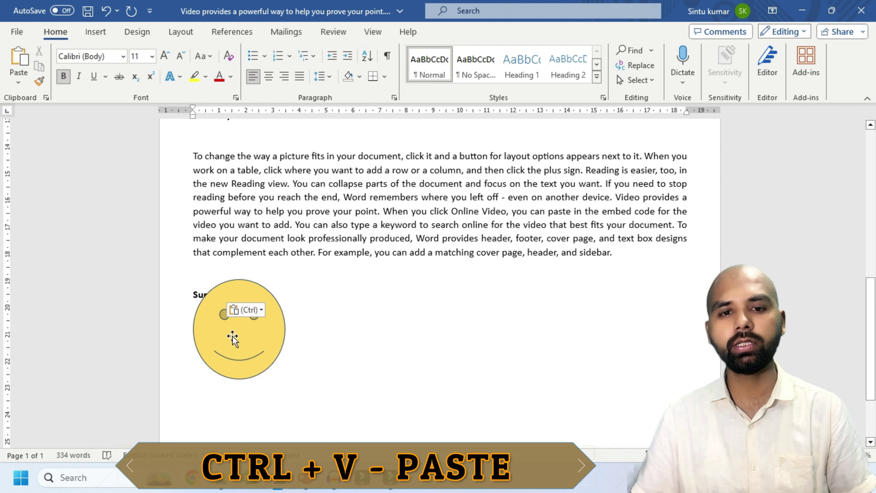
left_click(232, 336)
Create another blank document and close it to return to the sample document.
scroll(223, 320, "up", 4)
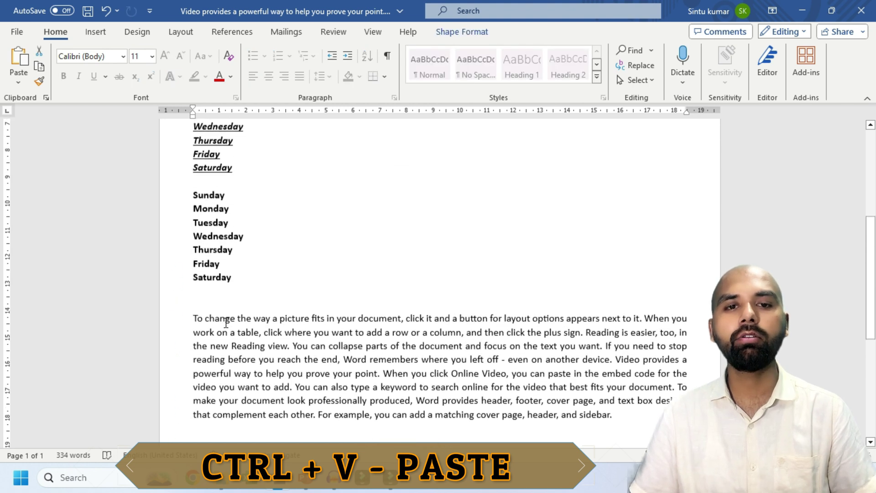
scroll(275, 310, "up", 3)
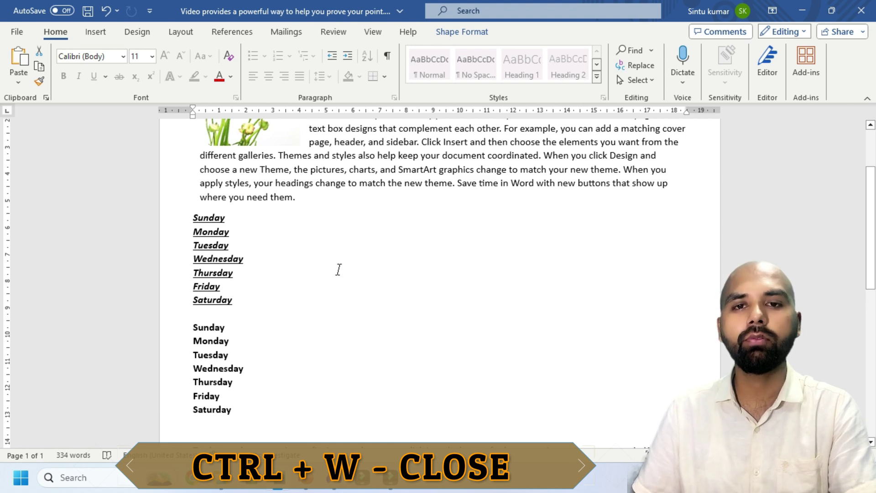
scroll(339, 270, "up", 2)
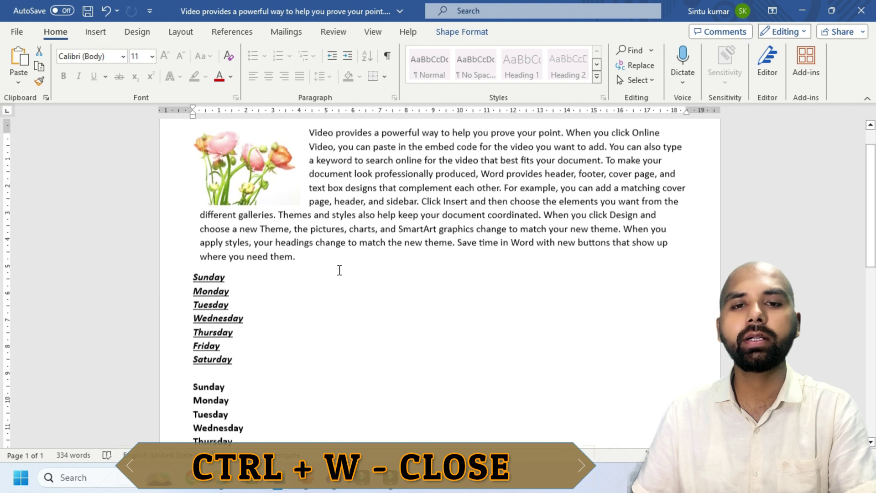
scroll(339, 269, "down", 1)
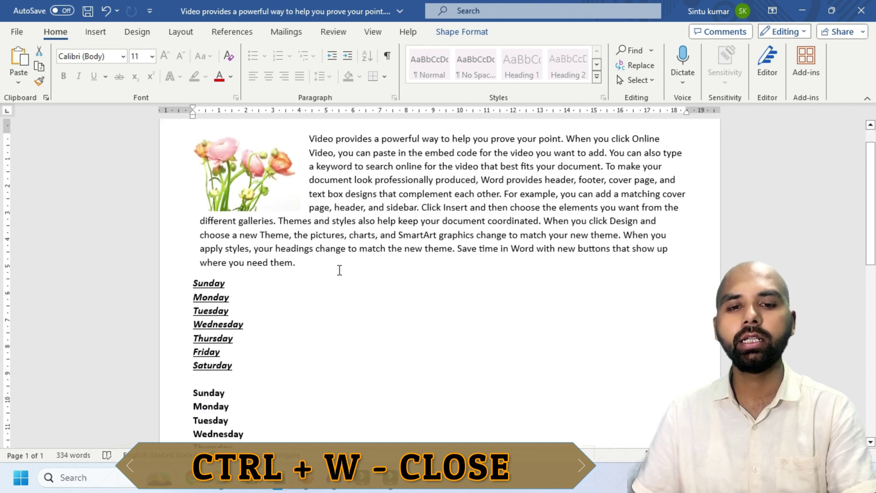
key("ctrl+w")
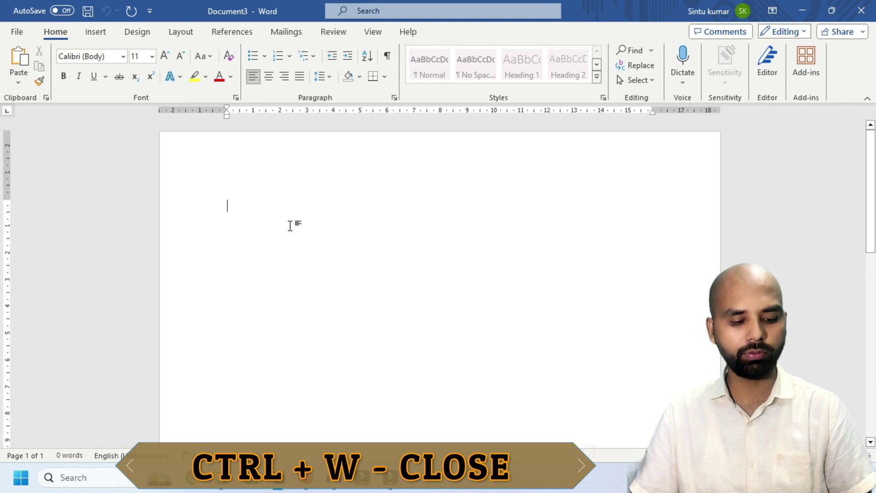
key("ctrl+w")
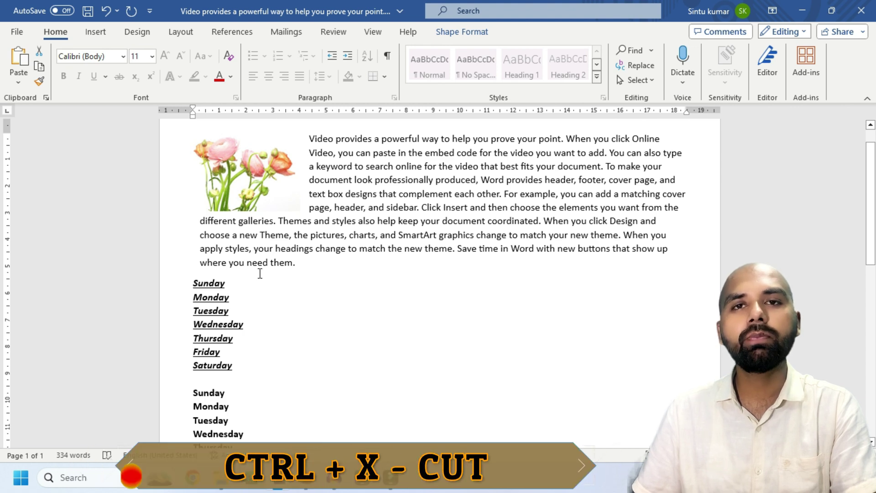
Cut the underlined weekday list from beneath the first paragraph.
left_click_drag(249, 366, 190, 282)
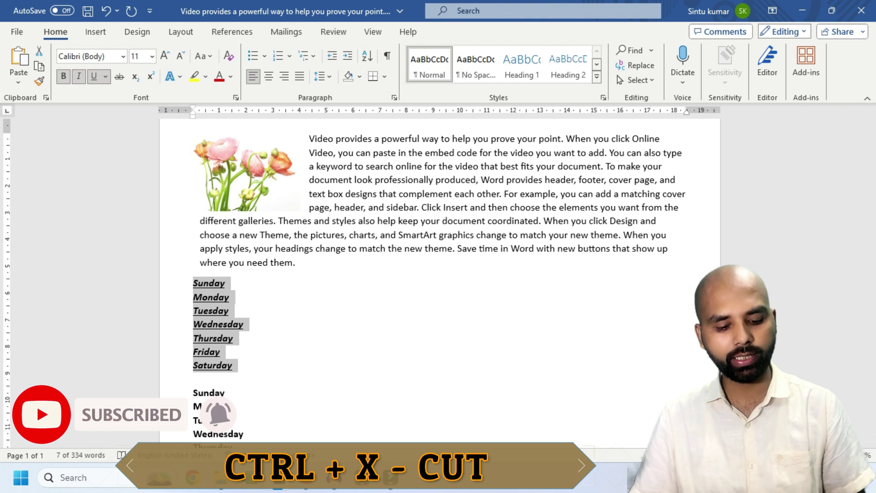
key("ctrl+x")
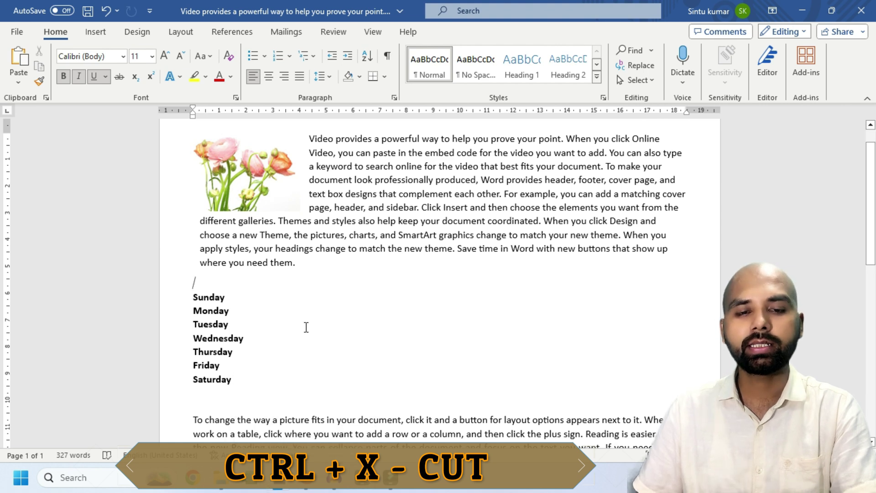
scroll(306, 328, "down", 1)
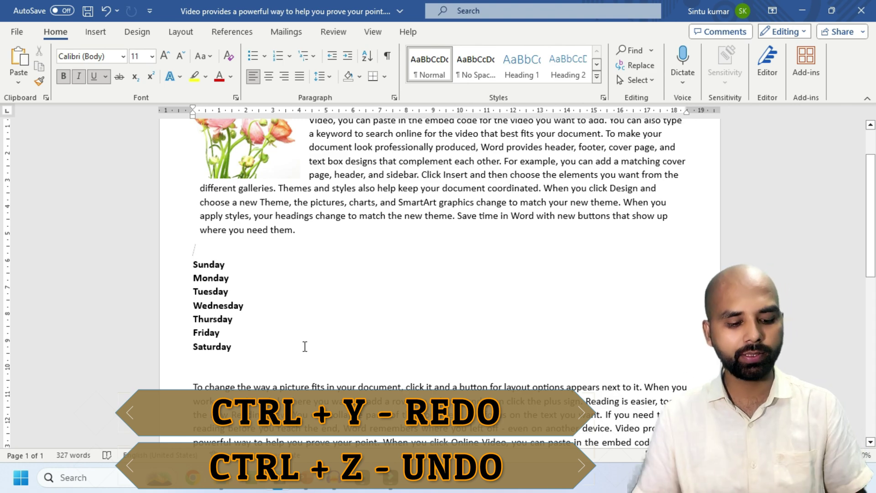
Step back and forth through the recent edits, undoing the cut, the pasted text and the weekday list's underlining.
key("ctrl+z")
key("ctrl+z")
key("ctrl+y")
key("ctrl+y")
key("ctrl+y")
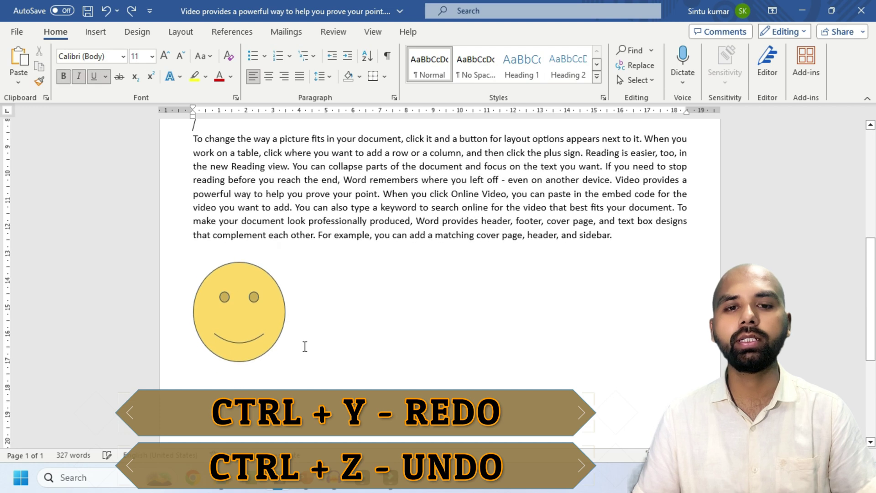
key("ctrl+z")
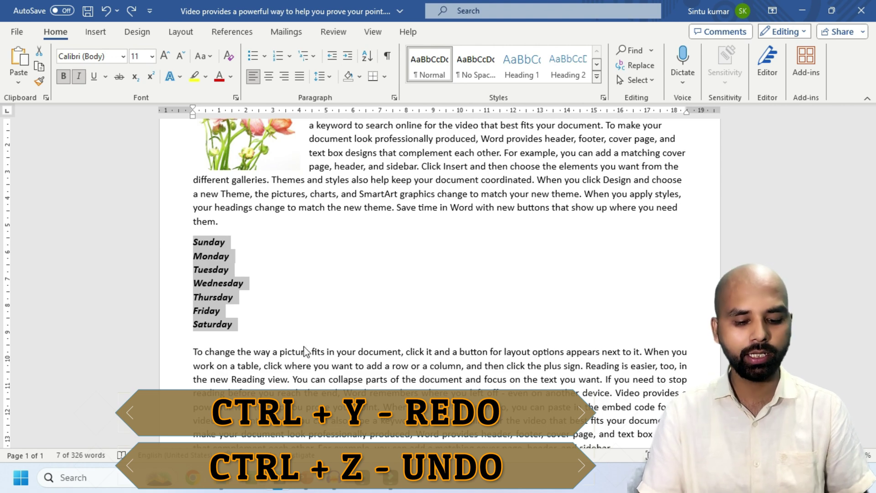
Undo several more edits and redo them until the weekday list is underlined with a new line after Saturday.
key("ctrl+z")
key("ctrl+z")
key("ctrl+z")
key("ctrl+z")
key("ctrl+y")
key("ctrl+y")
key("ctrl+y")
key("ctrl+y")
key("ctrl+y")
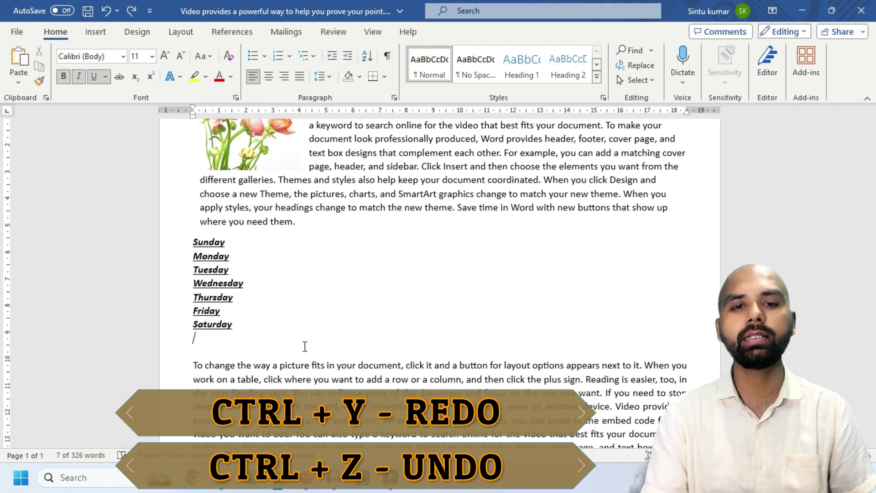